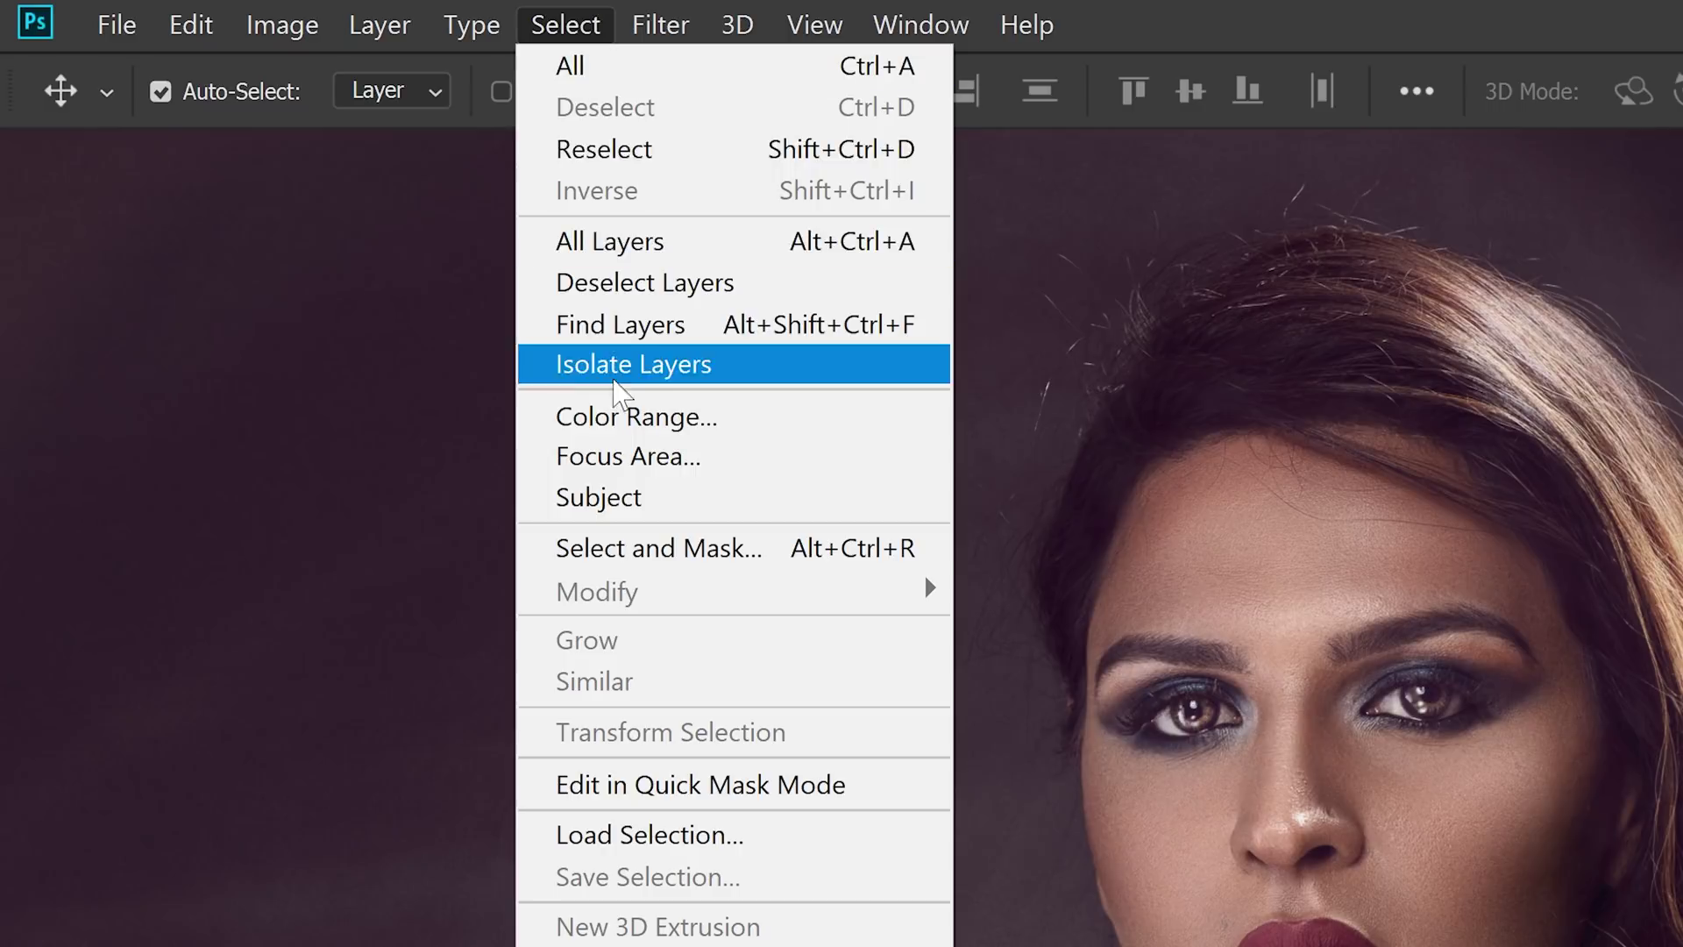
Auto-select the woman as the subject and mask the 2020 Older Version layer to her.
click(610, 494)
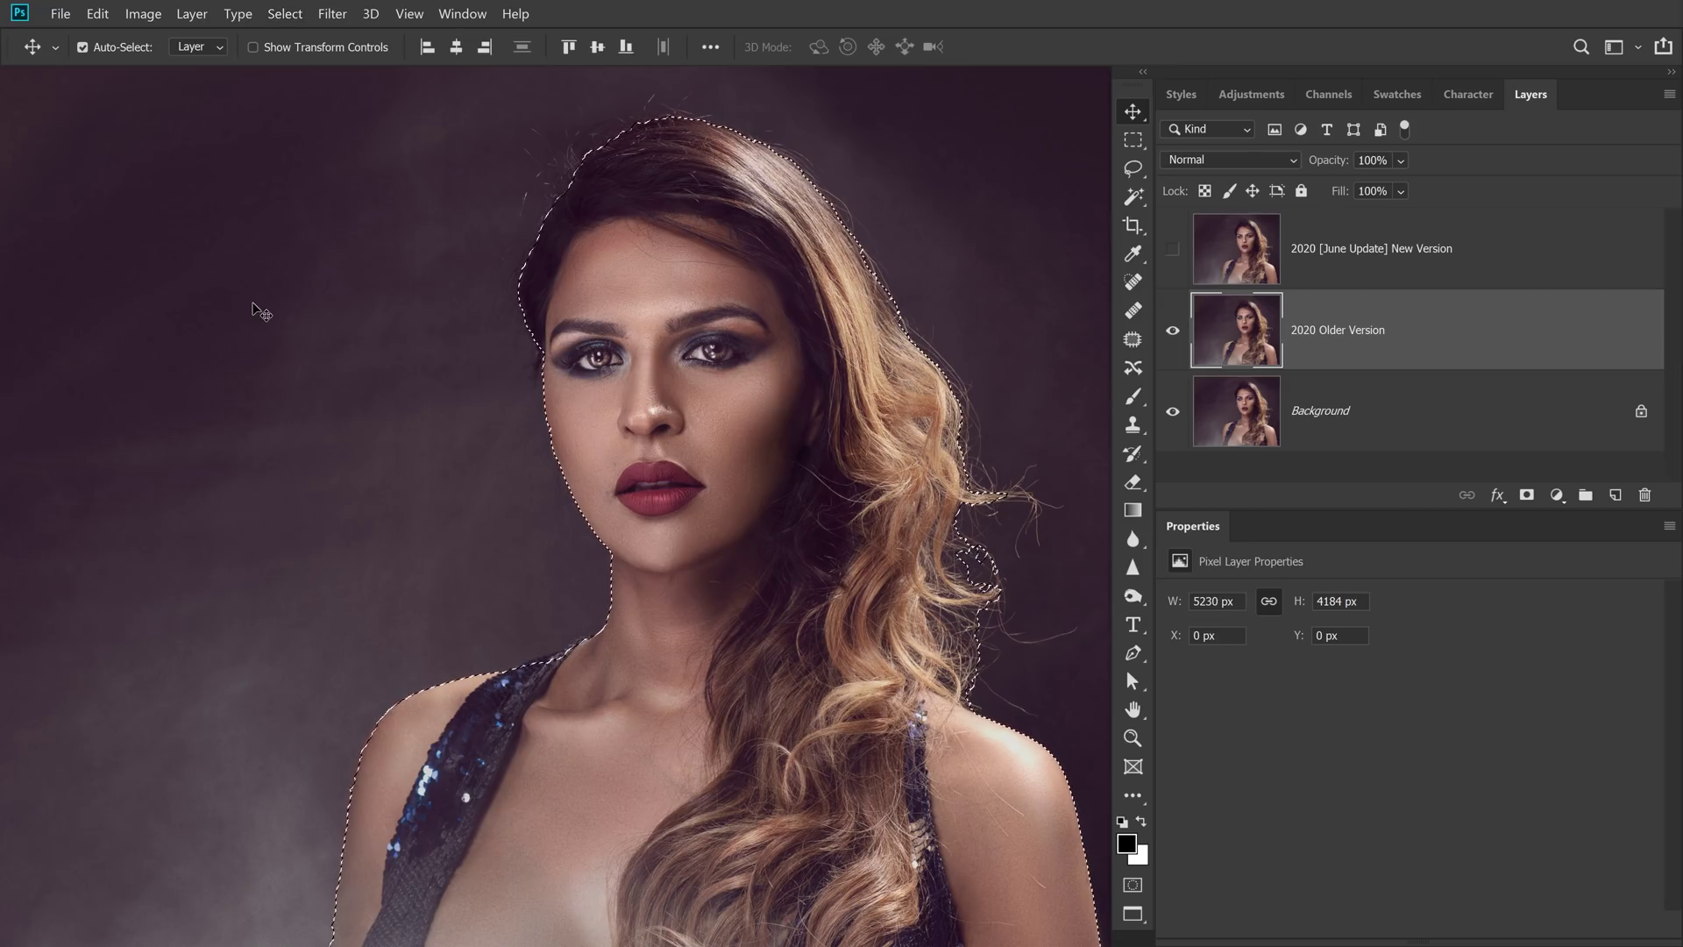
click(1526, 494)
scroll(1034, 535, up, 10)
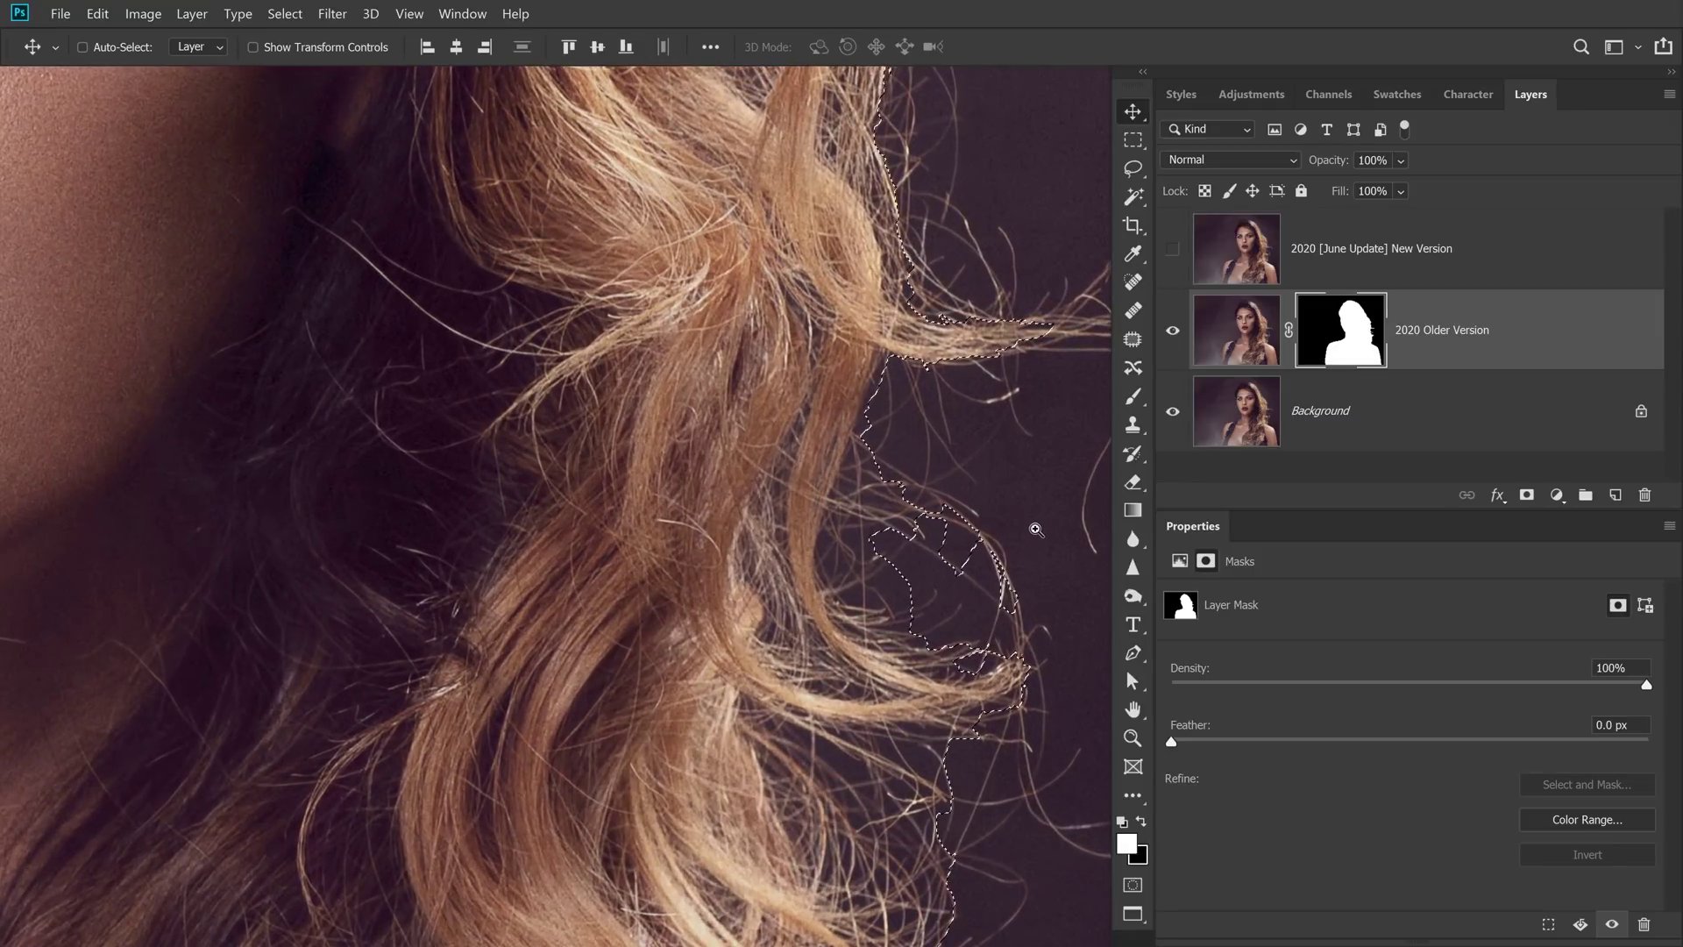
Zoom and pan around the stray hair, shoulder, face, lips and neck to inspect the mask edges.
drag(1025, 470, 723, 669)
drag(740, 771, 800, 338)
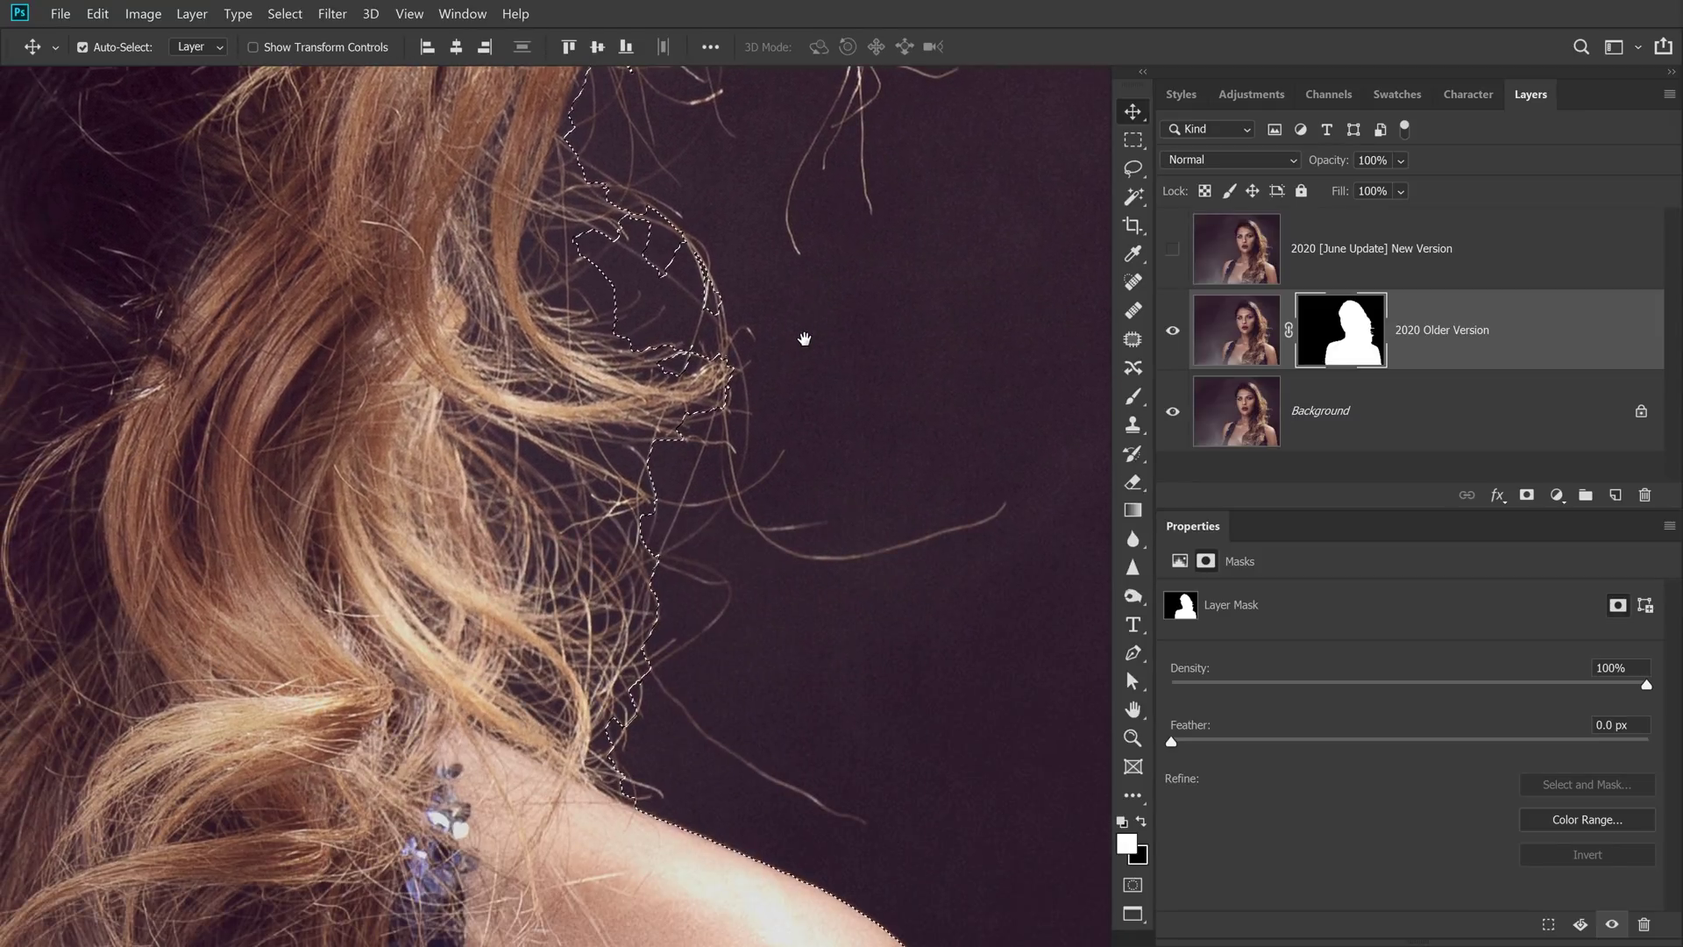
drag(800, 570, 749, 475)
alt+click(749, 475)
ctrl+click(556, 570)
drag(628, 564, 666, 368)
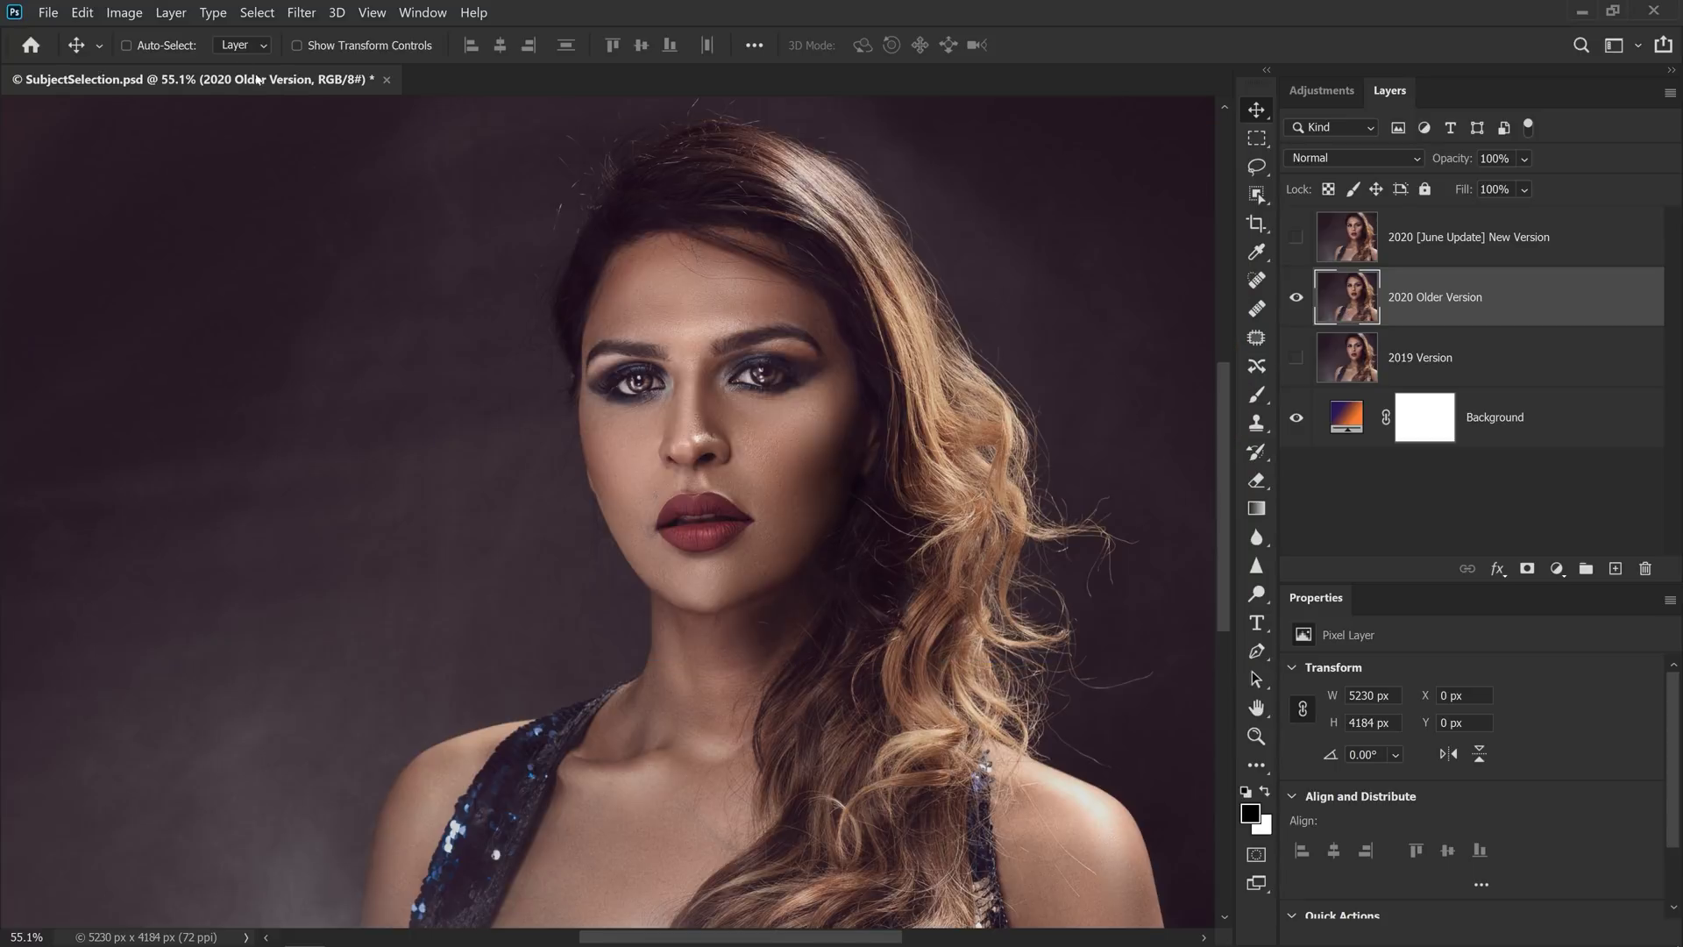
Use Select > Subject on the woman and add a layer mask to 2020 Older Version.
click(257, 12)
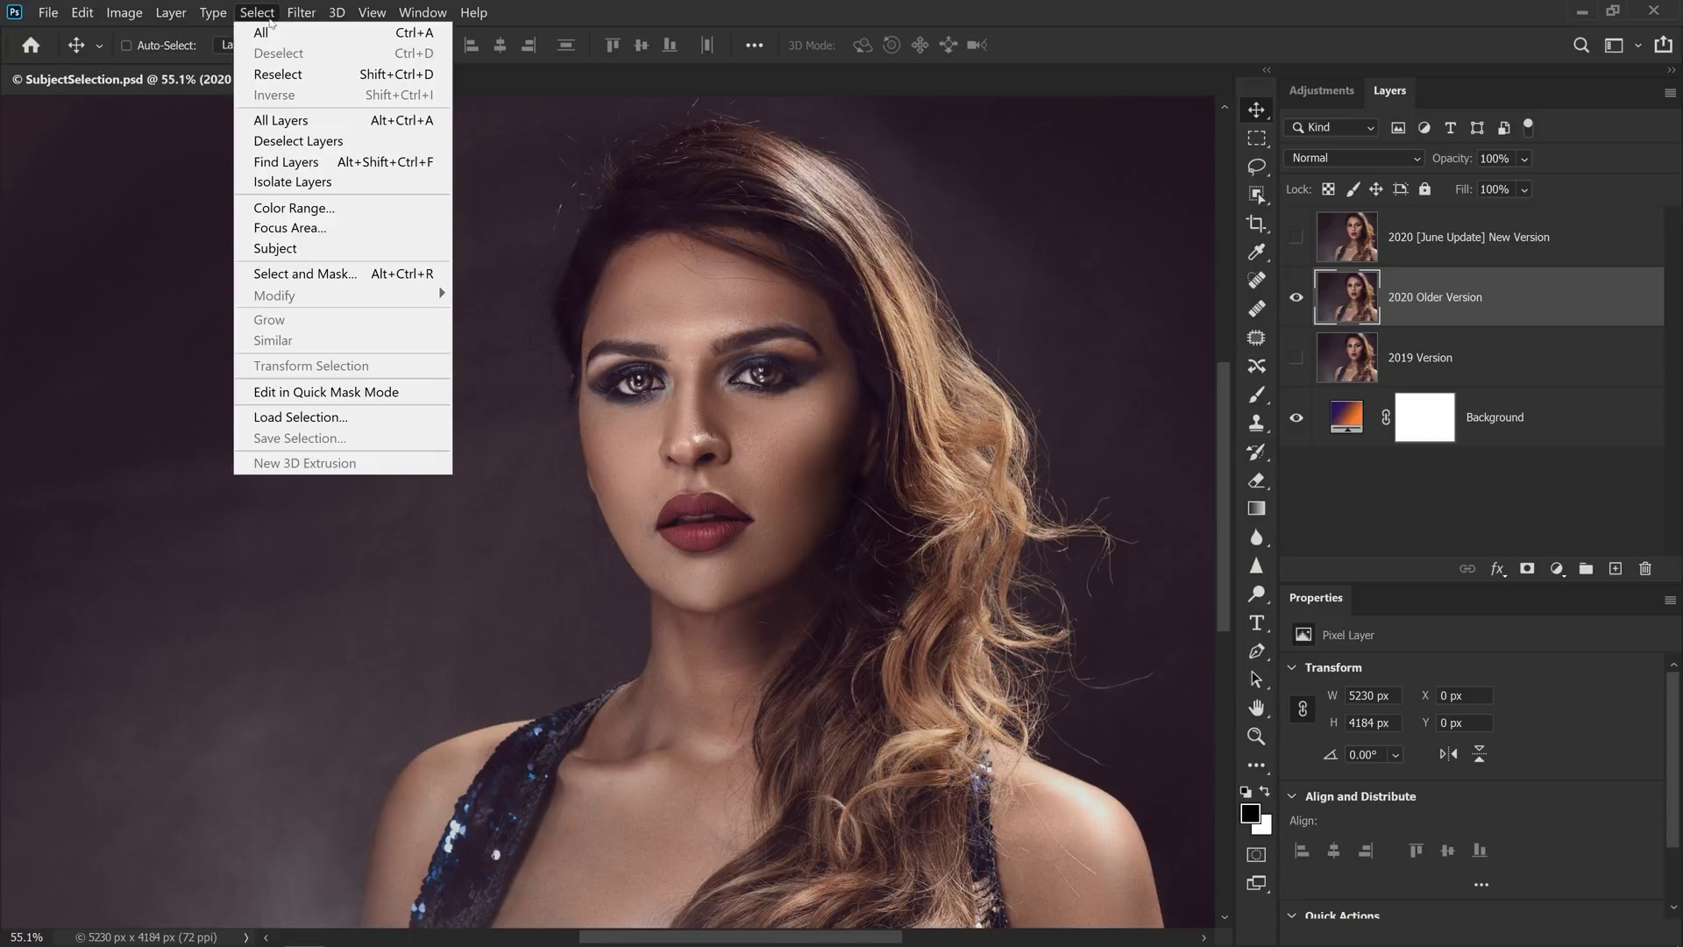
click(263, 248)
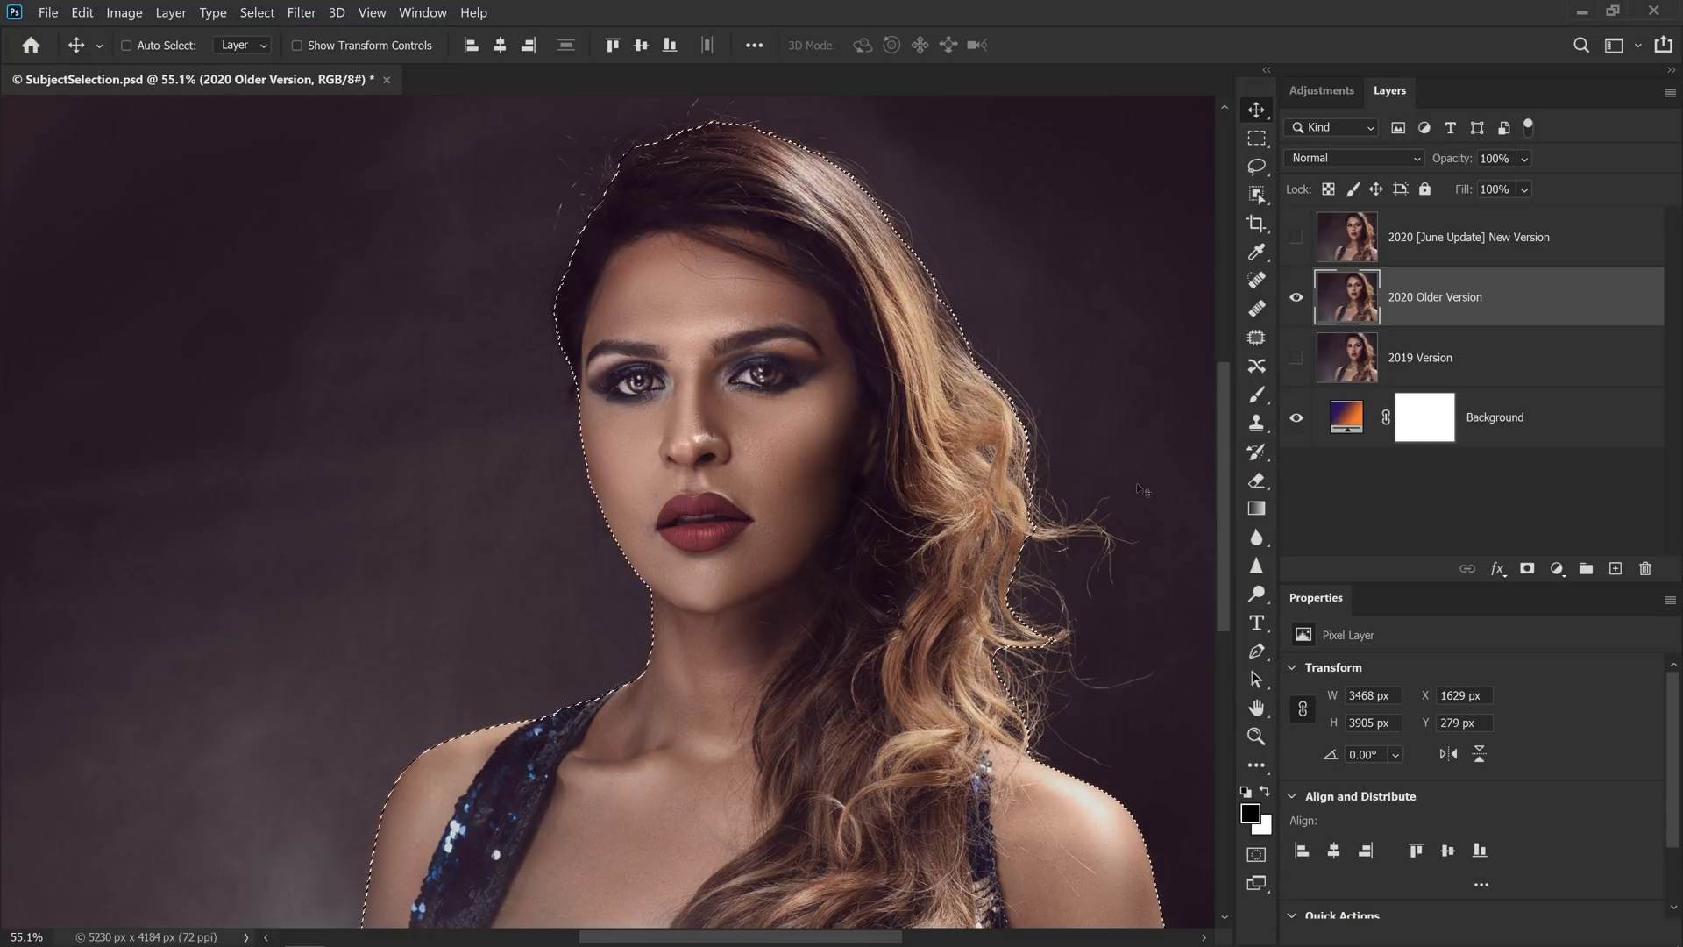
click(1529, 569)
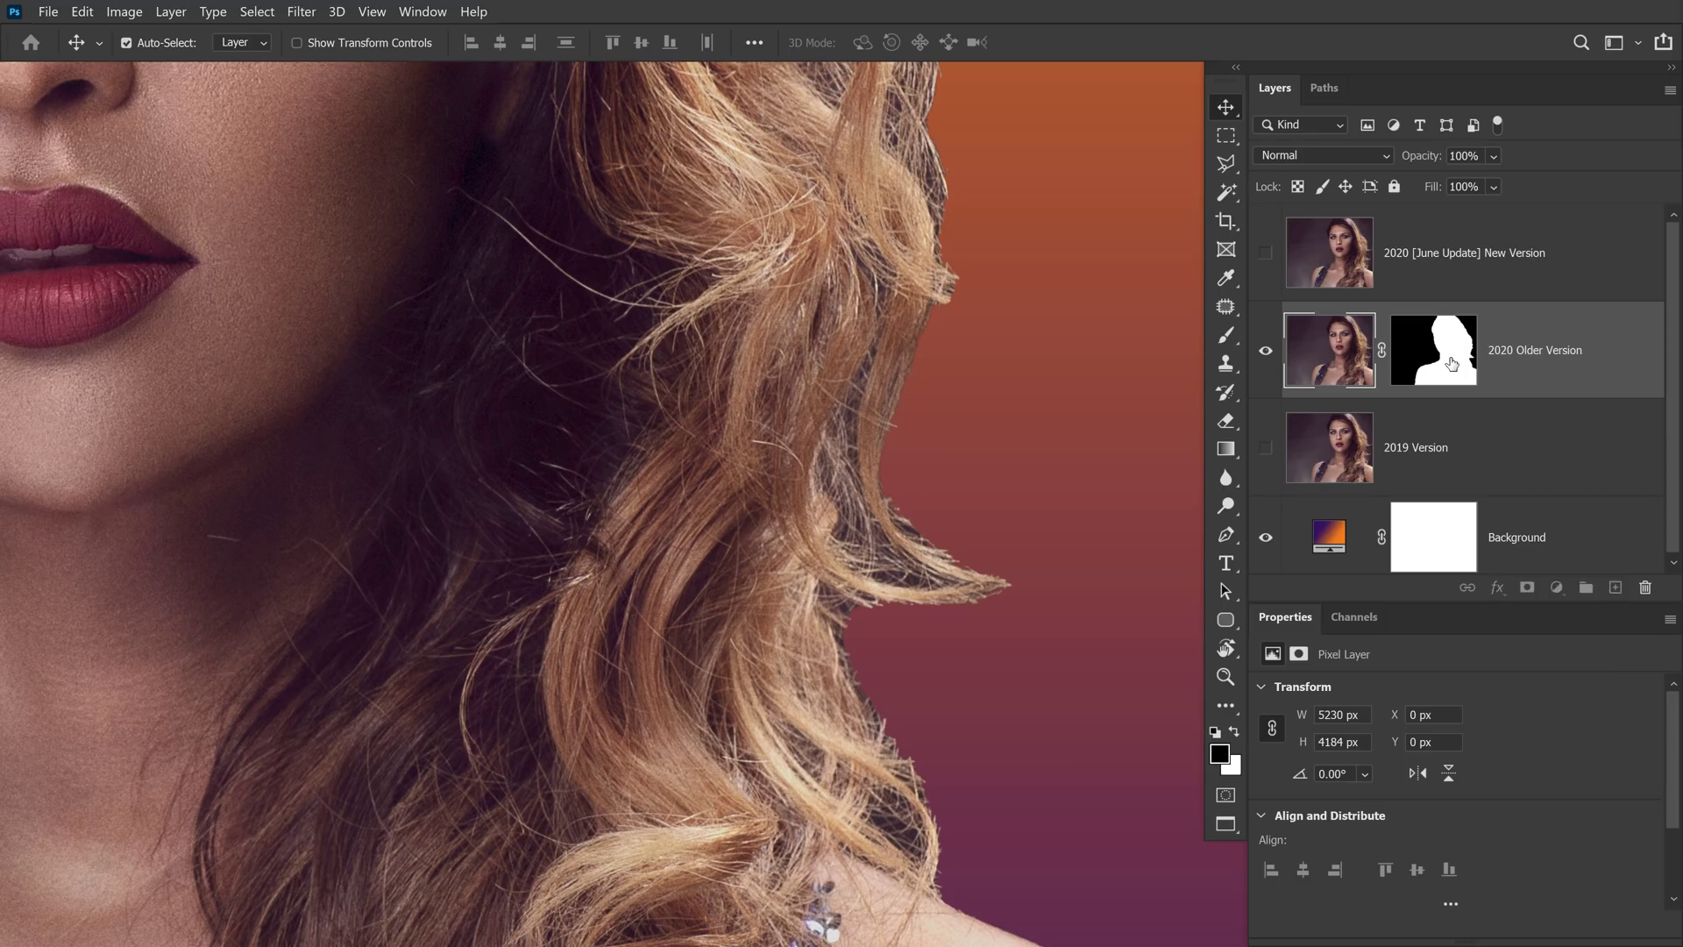
Toggle the layer mask off and on to compare the hair edges against the gradient.
shift+click(1452, 363)
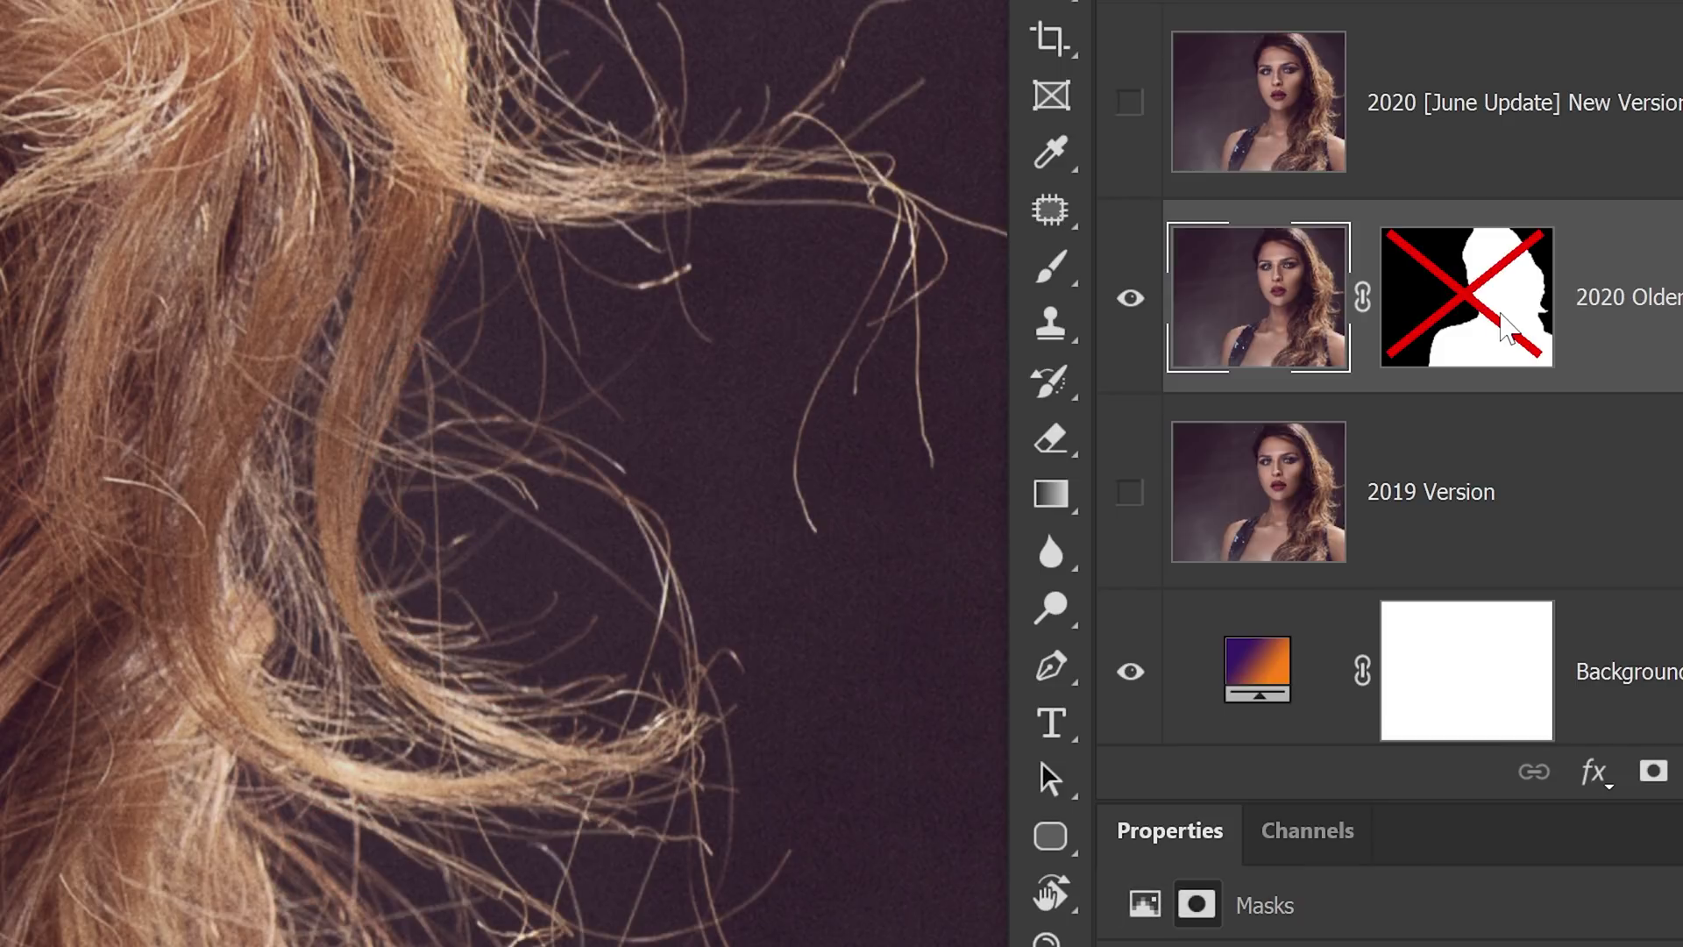
shift+click(1506, 330)
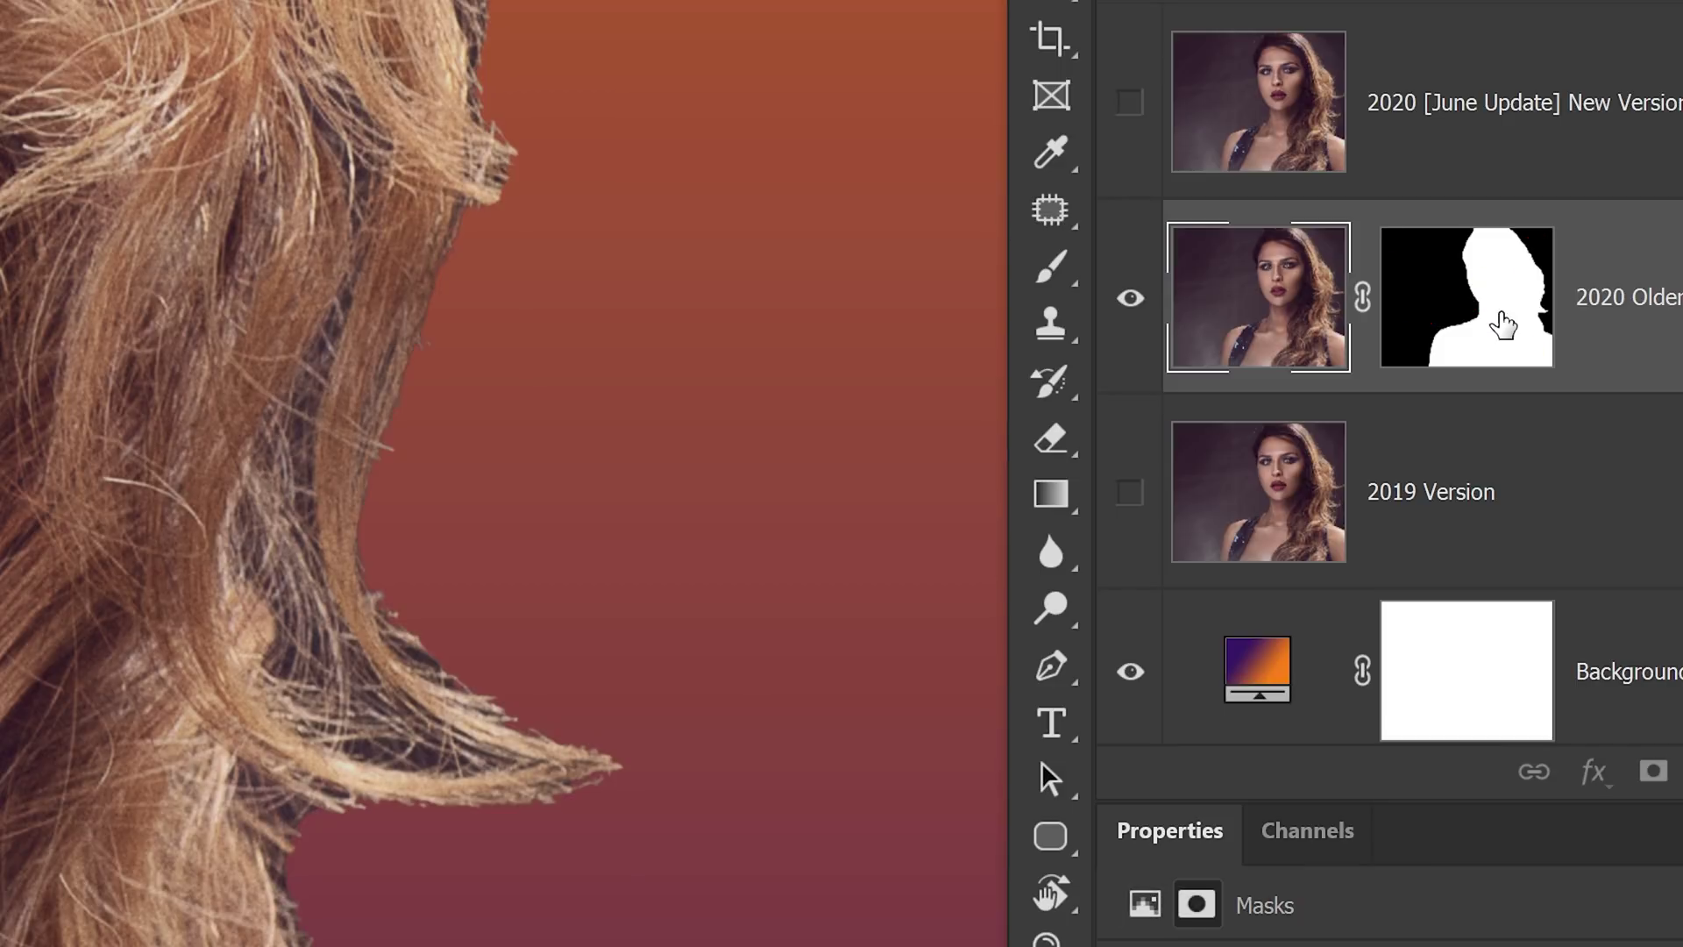
shift+click(1504, 325)
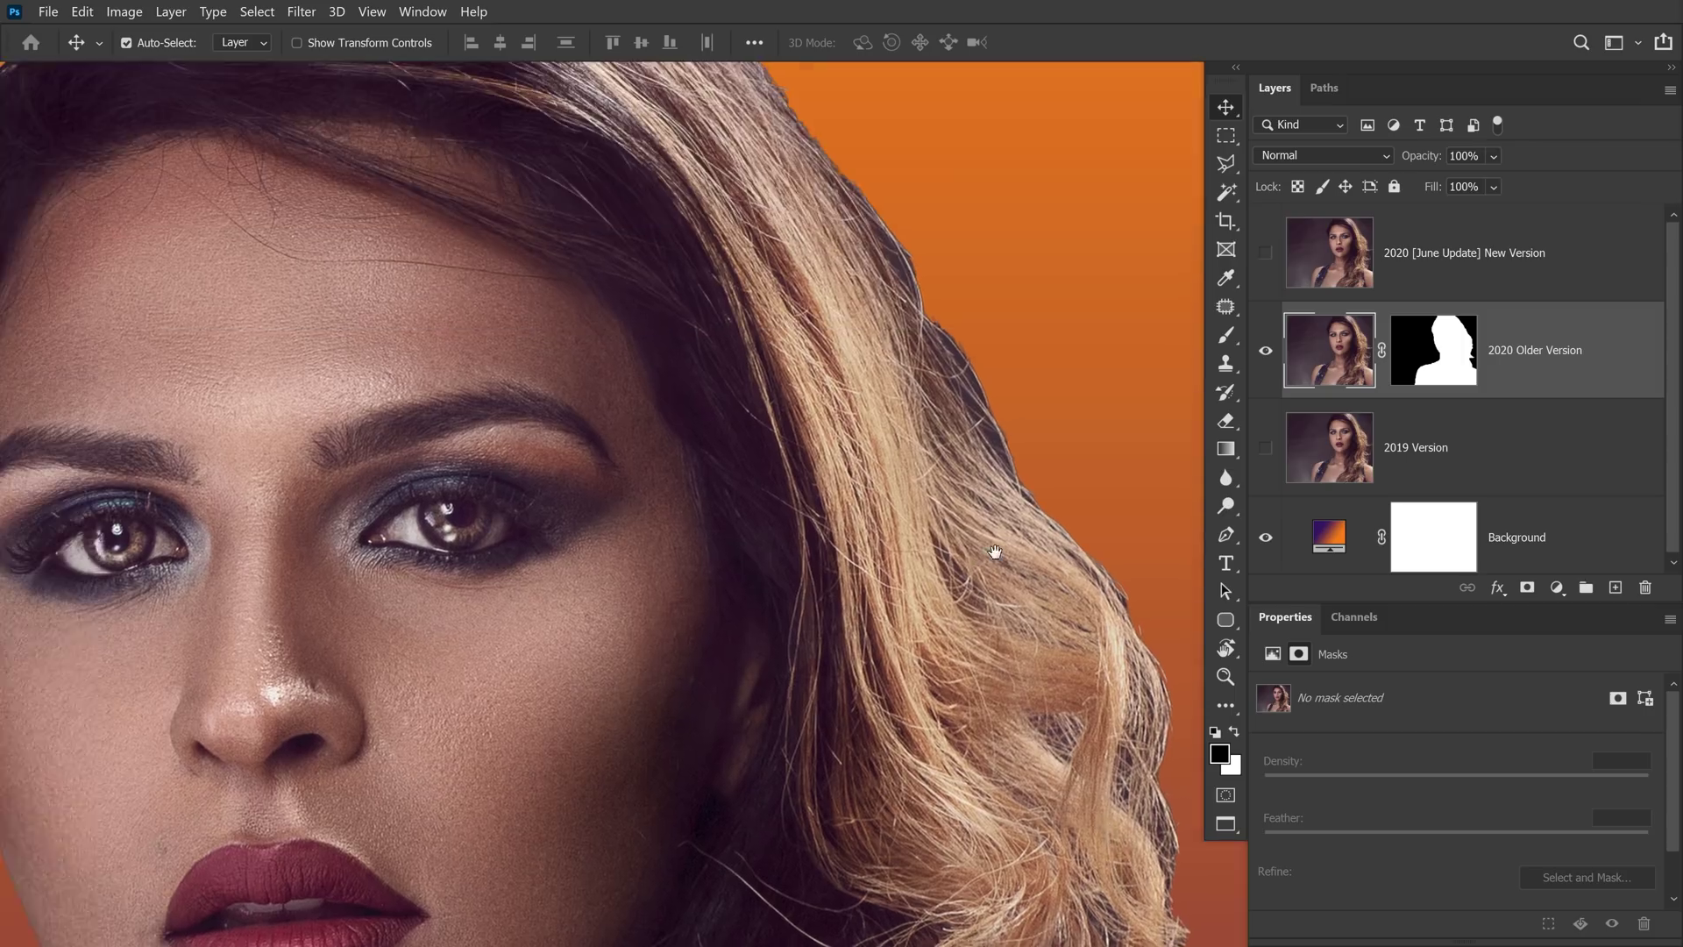
drag(323, 192, 815, 426)
shift+click(1450, 352)
Re-enable the Older Version mask, mask the June Update layer to the woman, and shift her left.
shift+click(1450, 352)
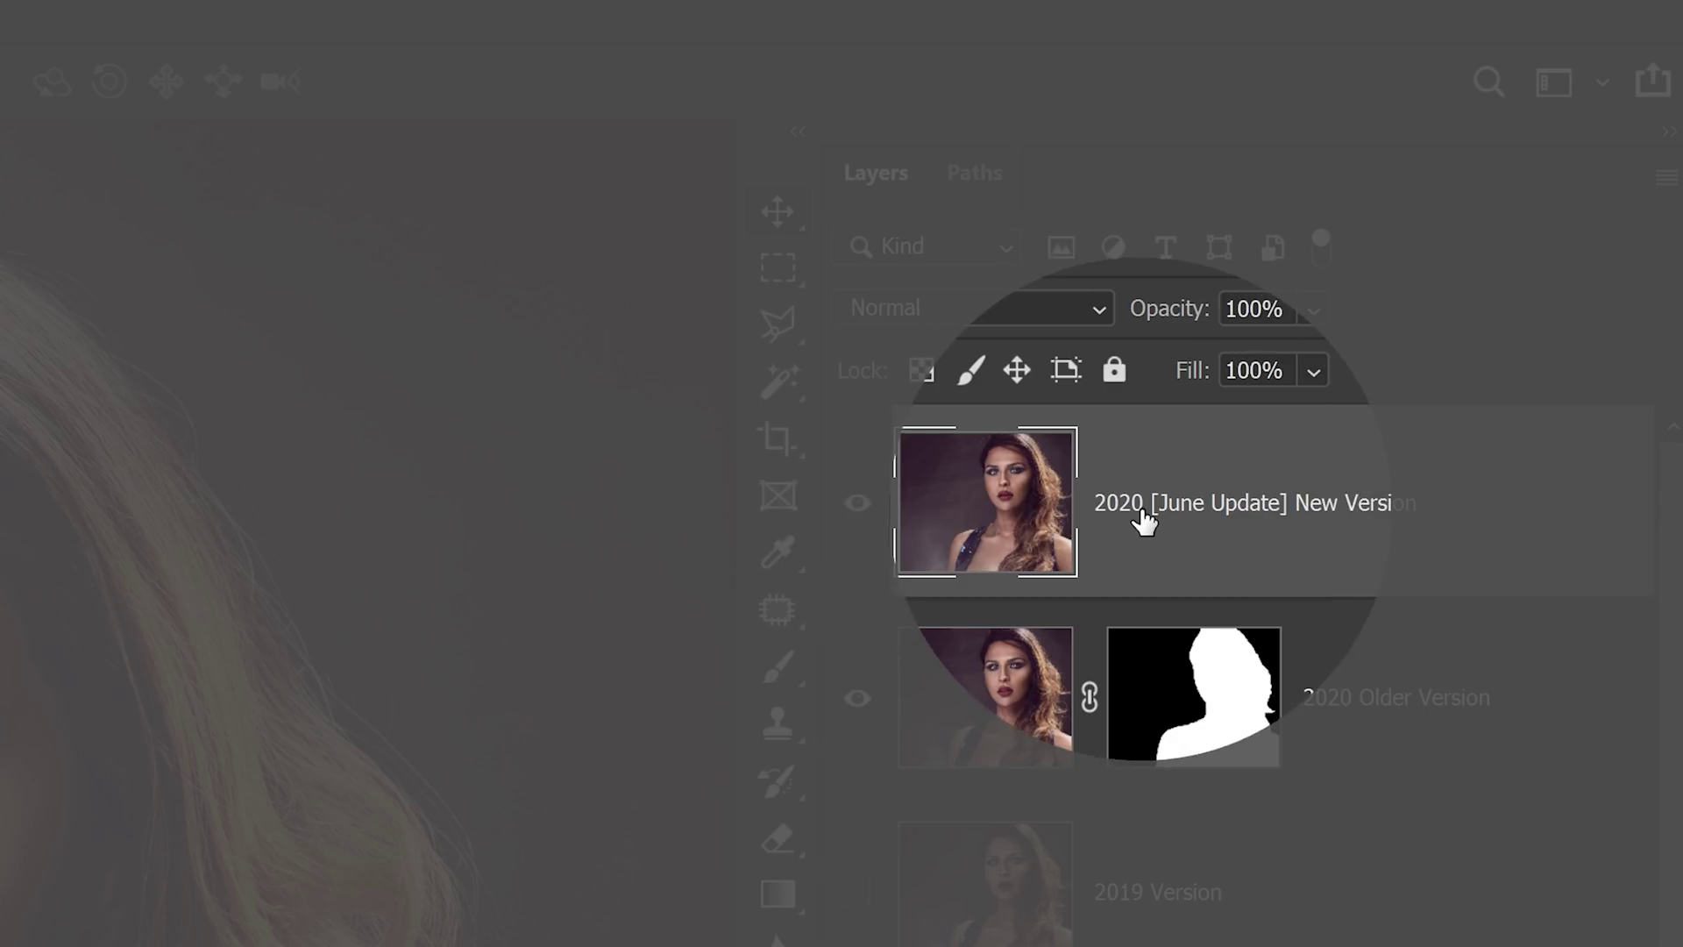
click(1355, 263)
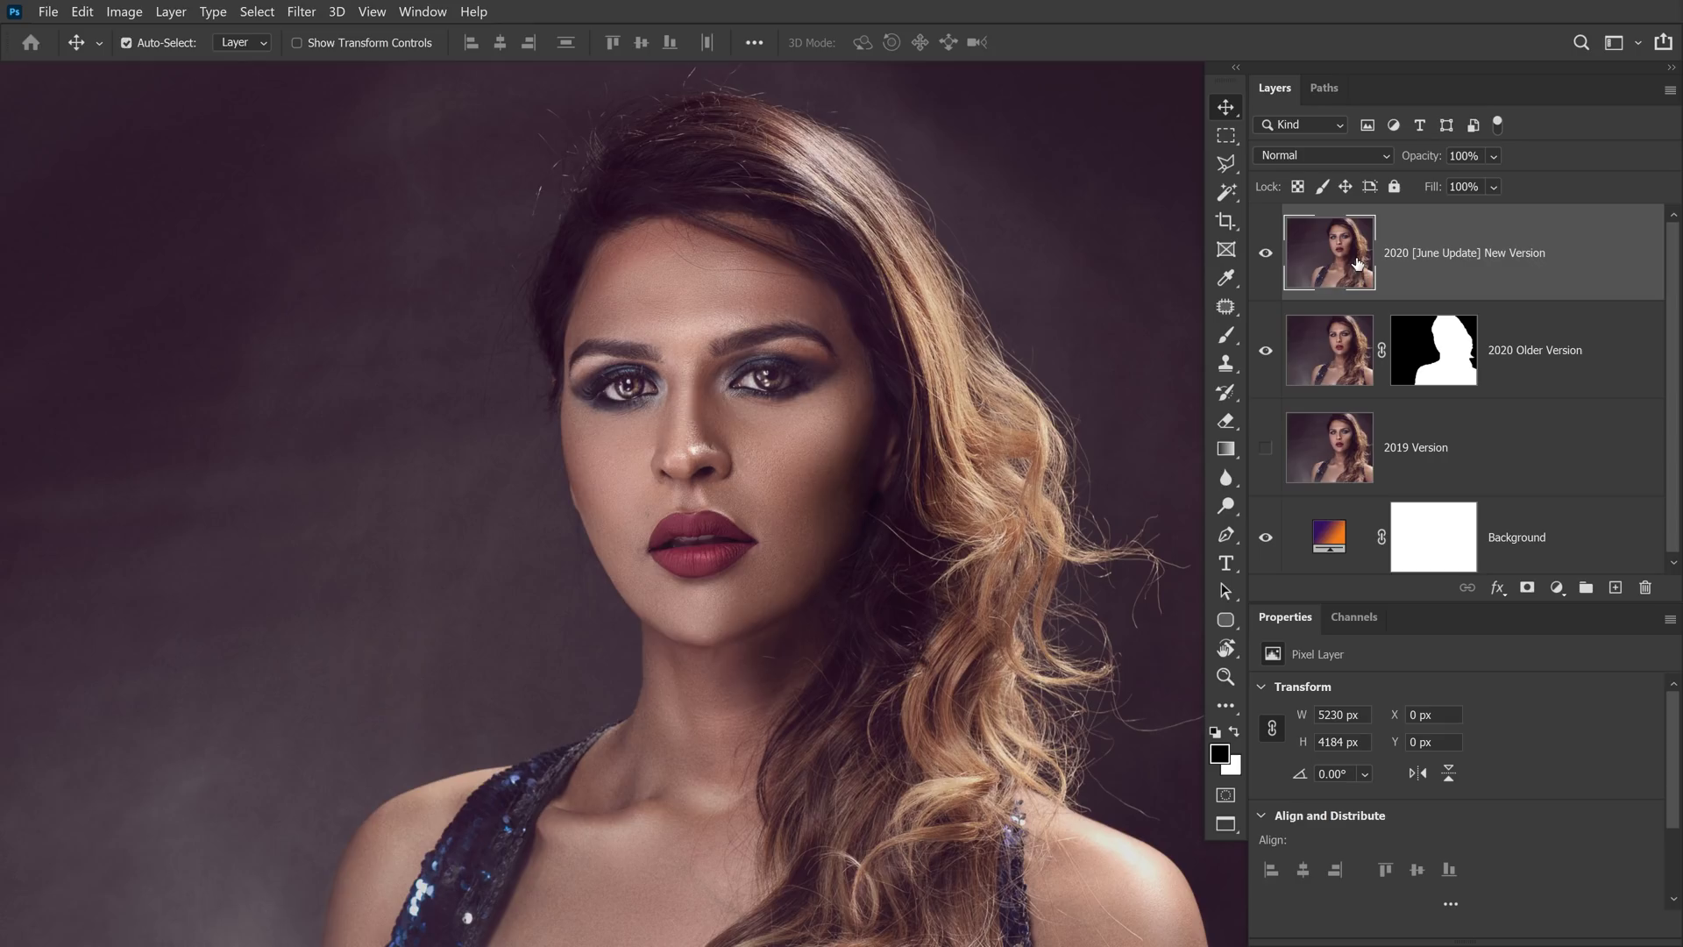
click(257, 12)
click(272, 244)
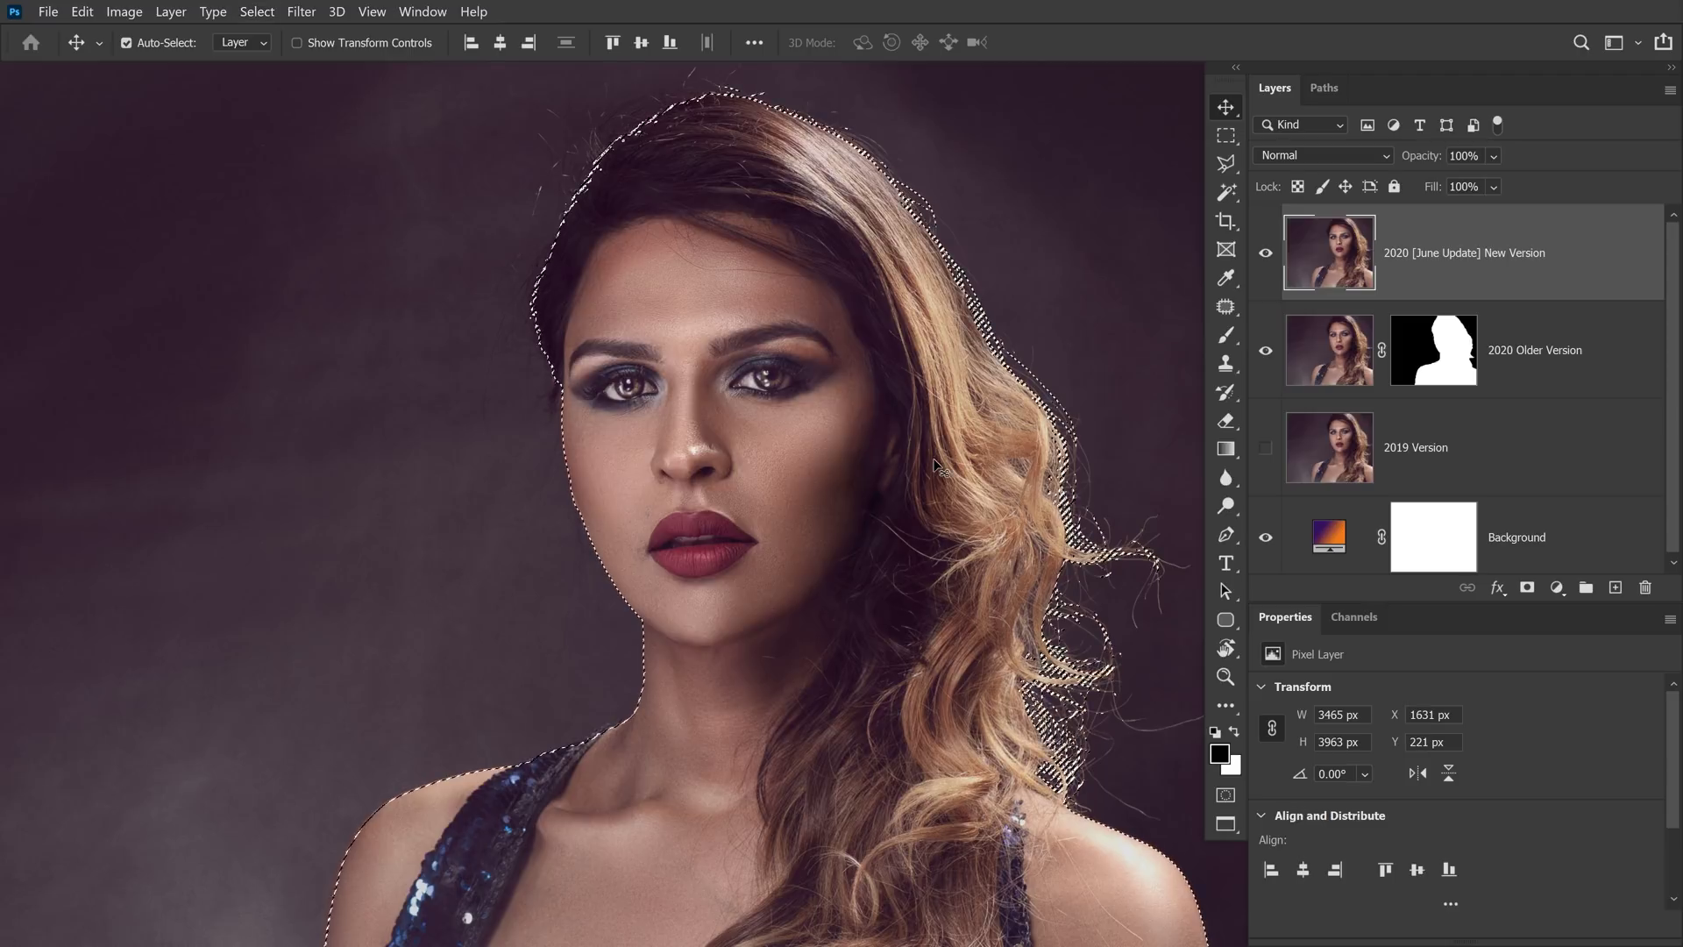
click(1526, 588)
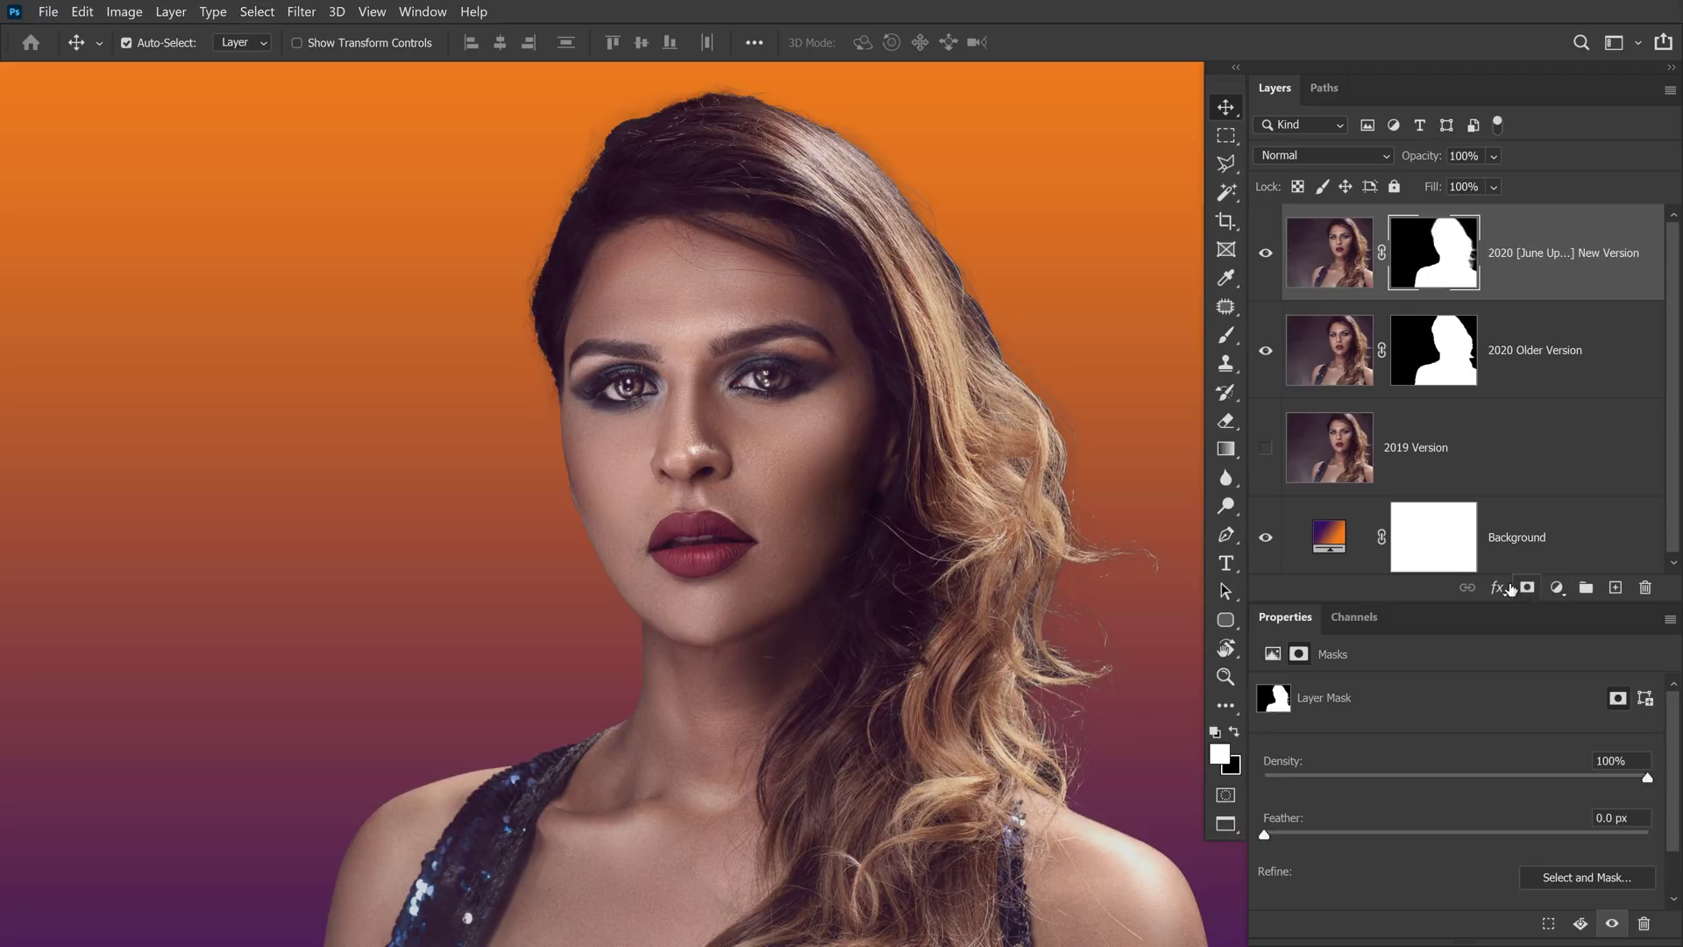
key(ctrl+2)
drag(824, 474, 230, 470)
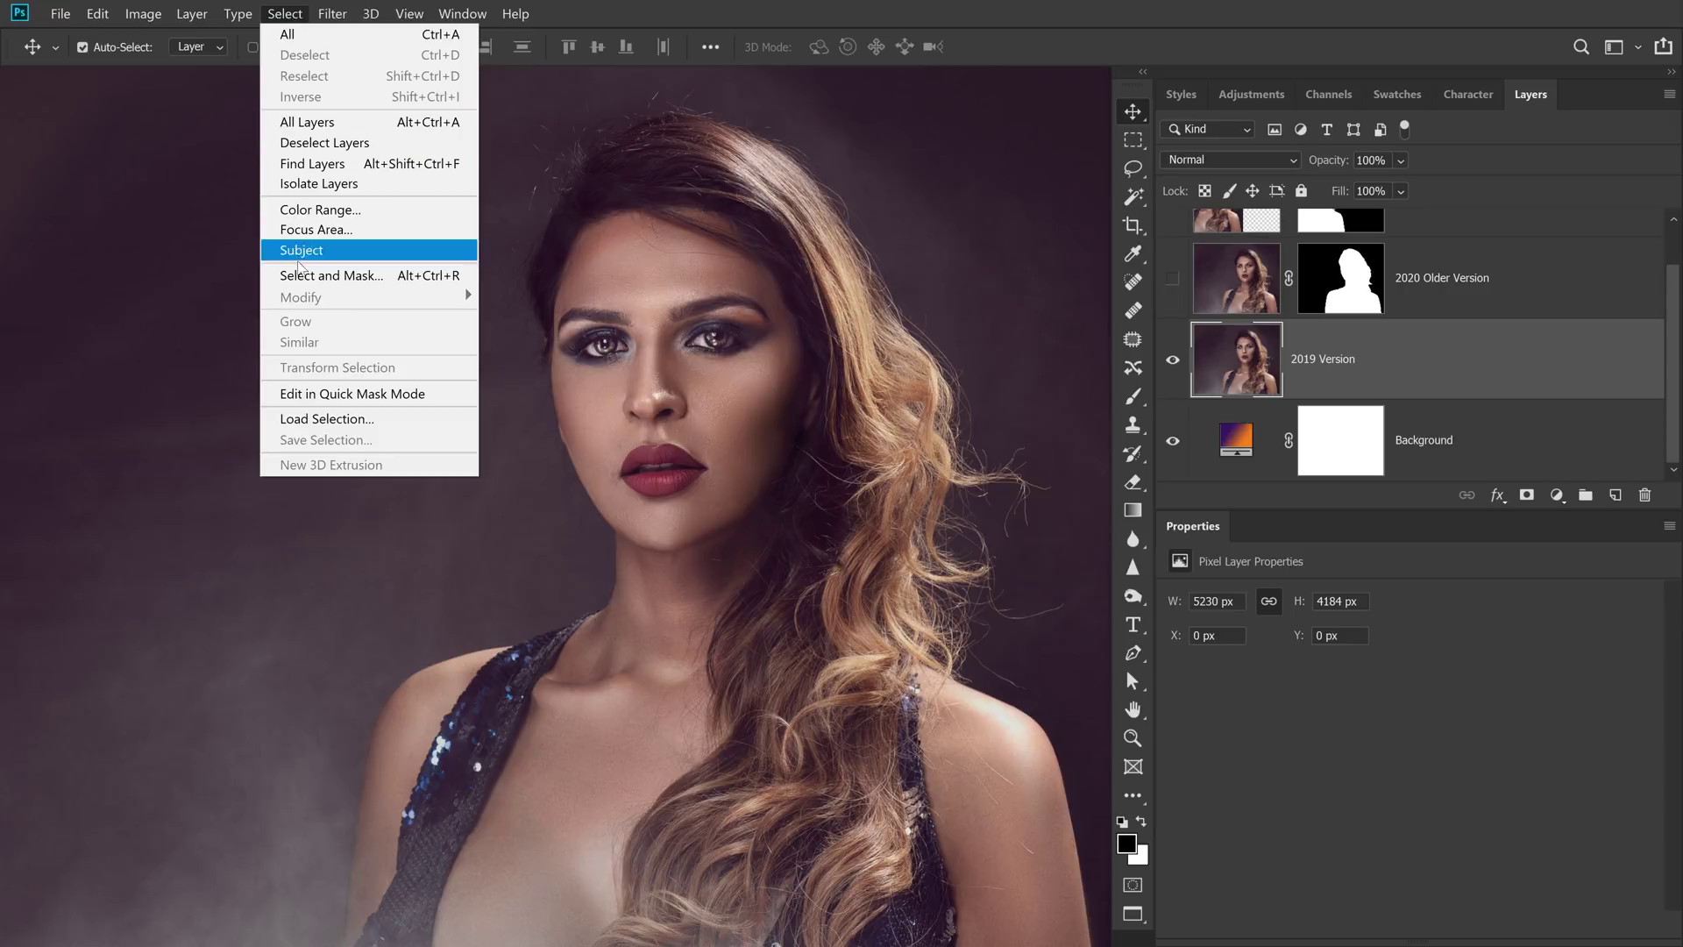
Automatically select the woman as the subject in Photoshop CC.
click(298, 252)
click(1526, 496)
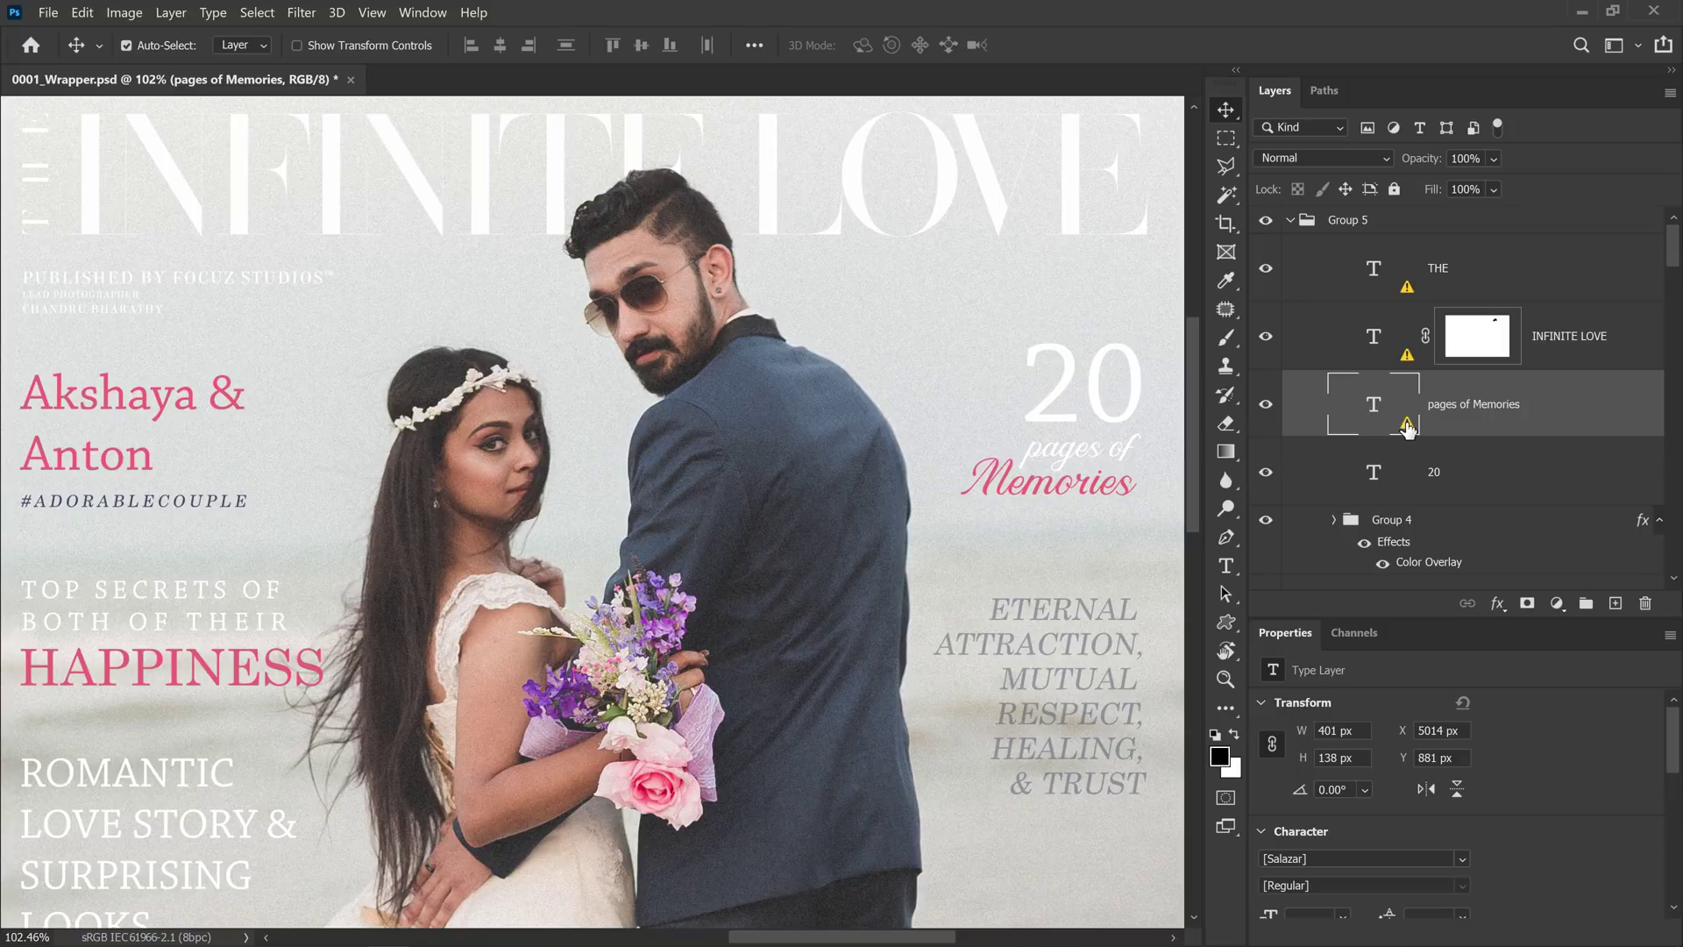
Replace missing fonts: Salazar with Century Regular and HenriDidot with Myriad Pro Regular.
click(1406, 426)
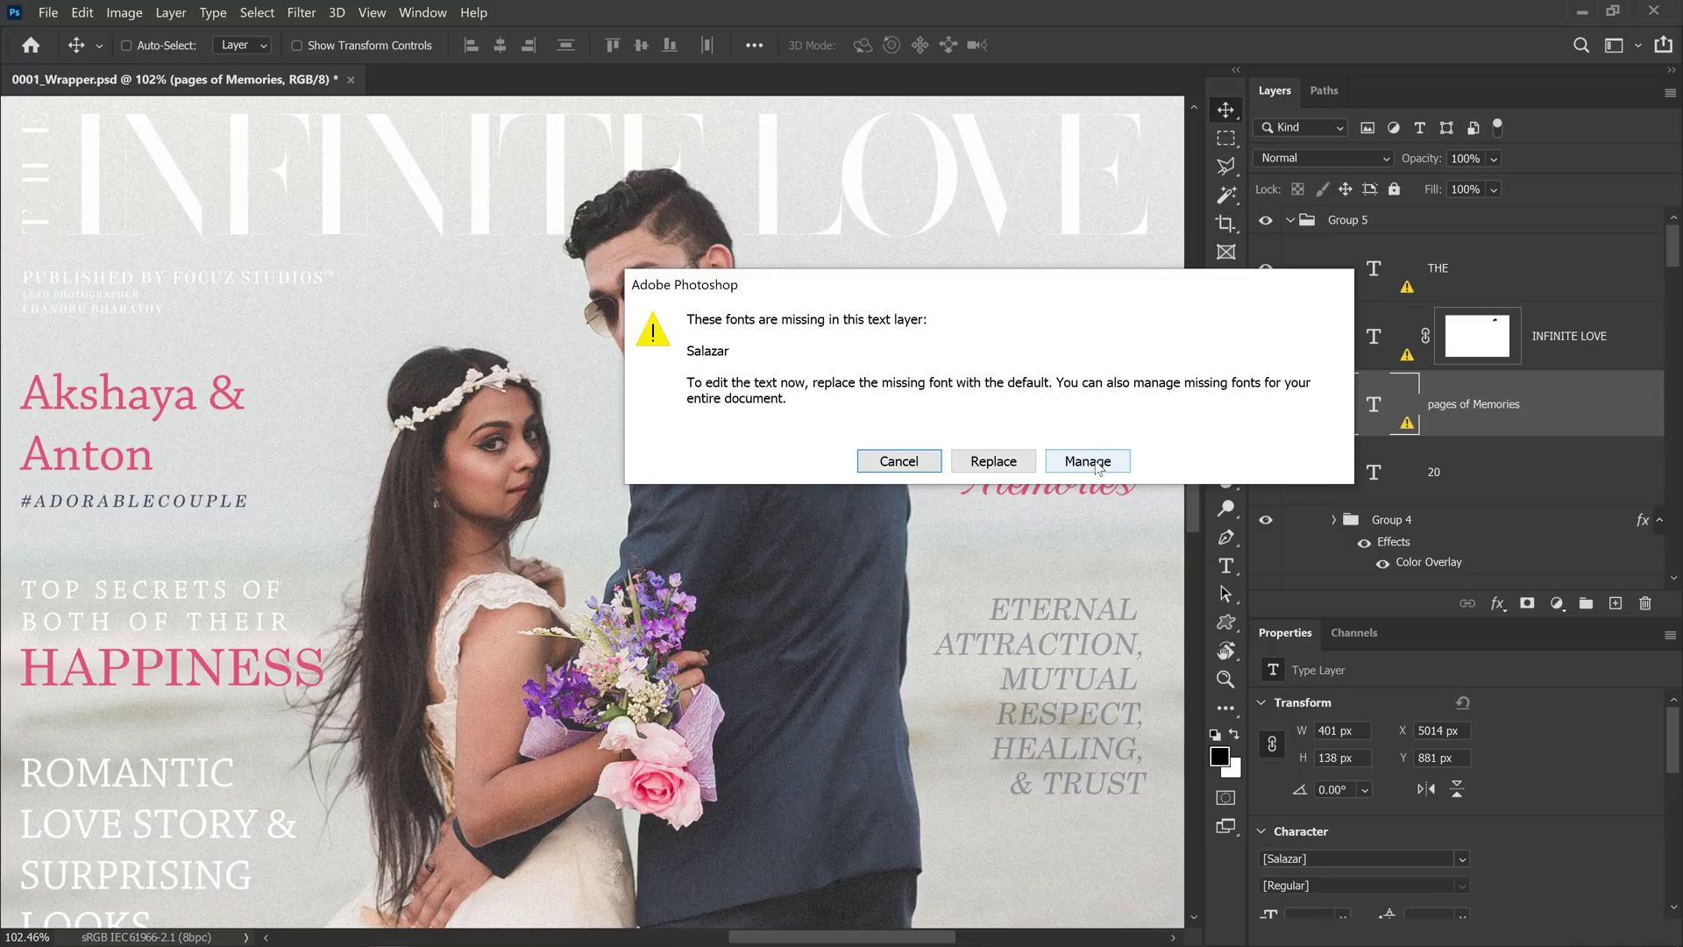
click(1071, 615)
click(958, 295)
click(946, 377)
click(955, 341)
click(938, 466)
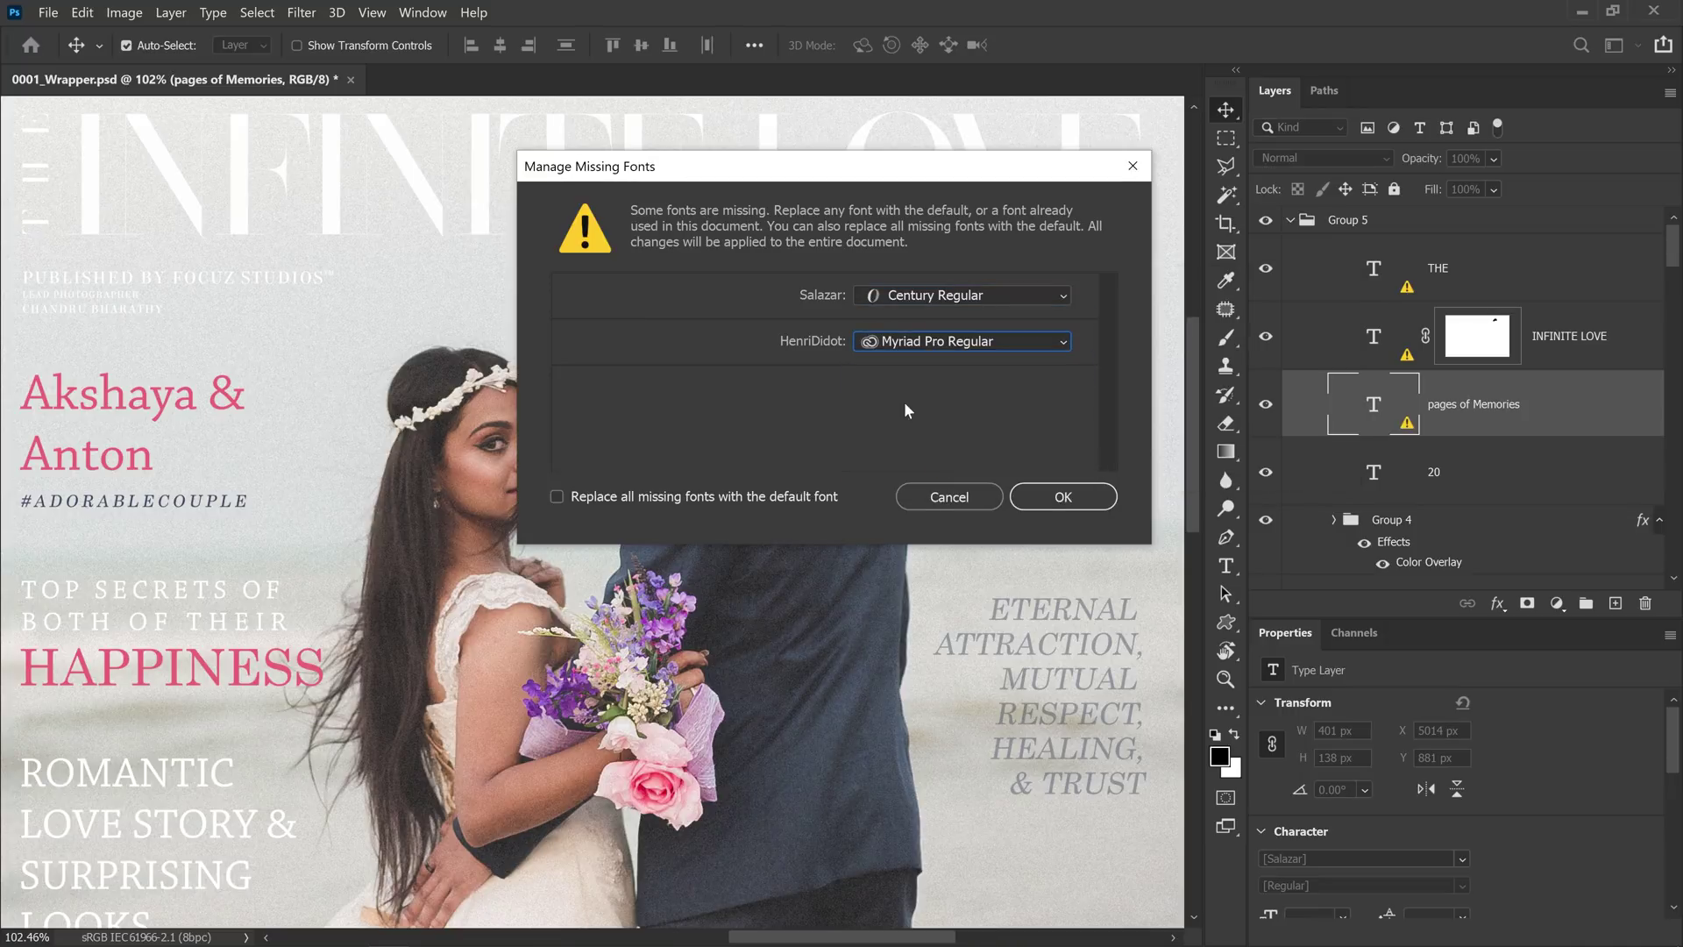
click(1051, 497)
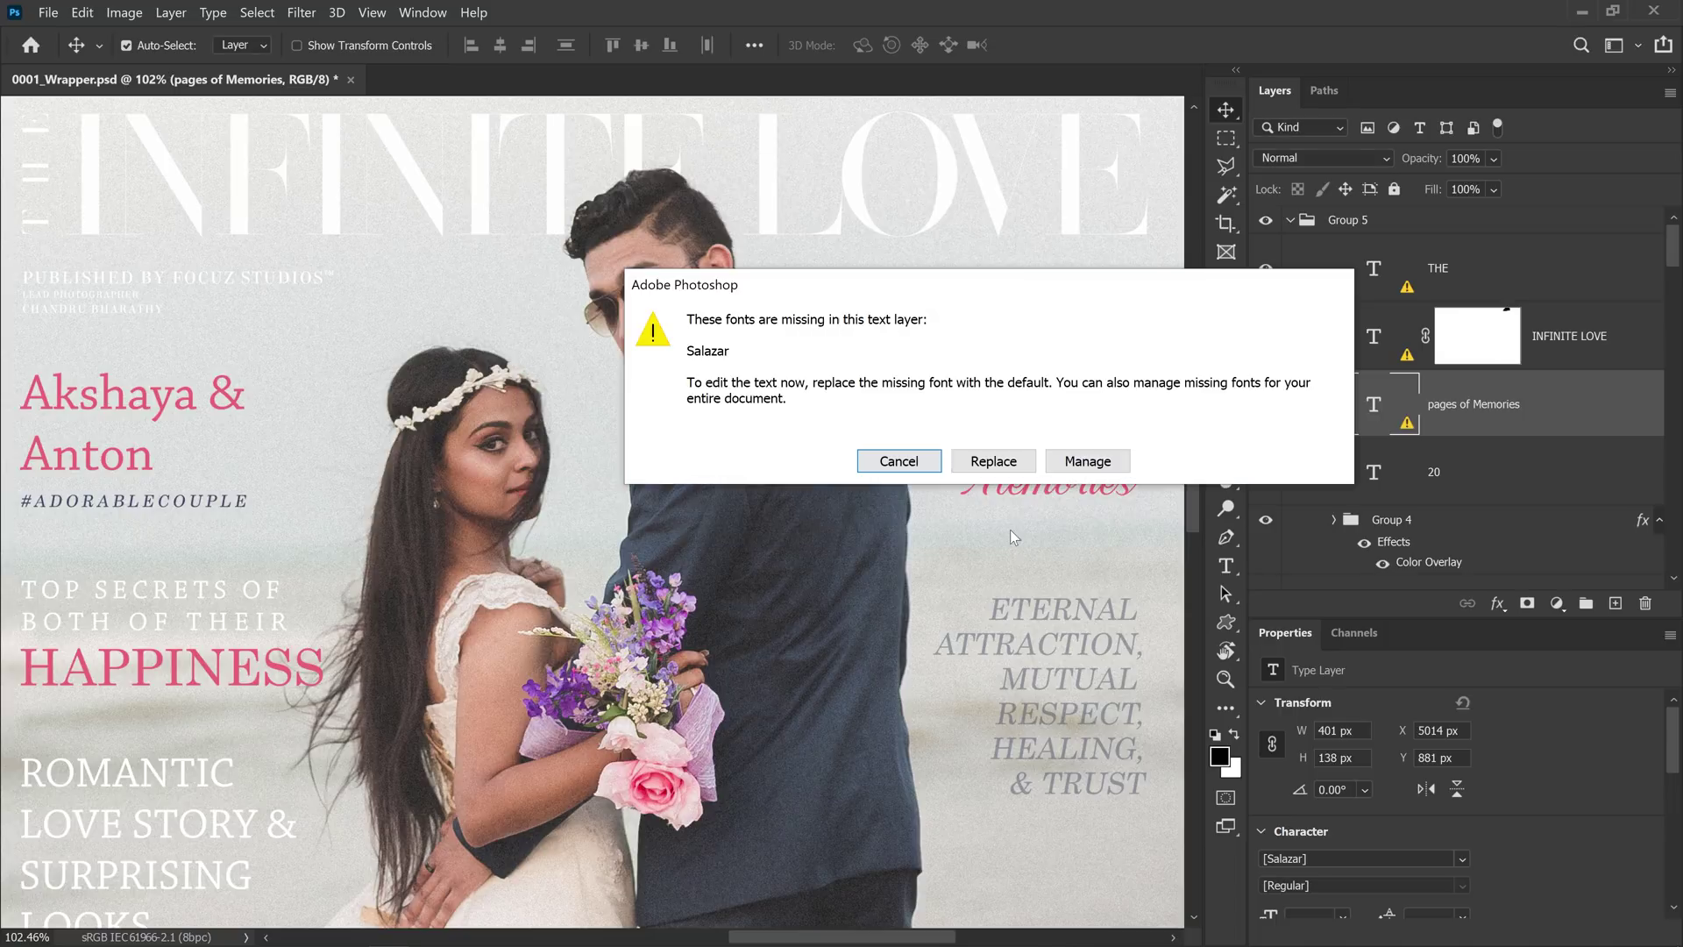
Set the pages of Memories text to Nexa Rust Sans Black.
click(994, 461)
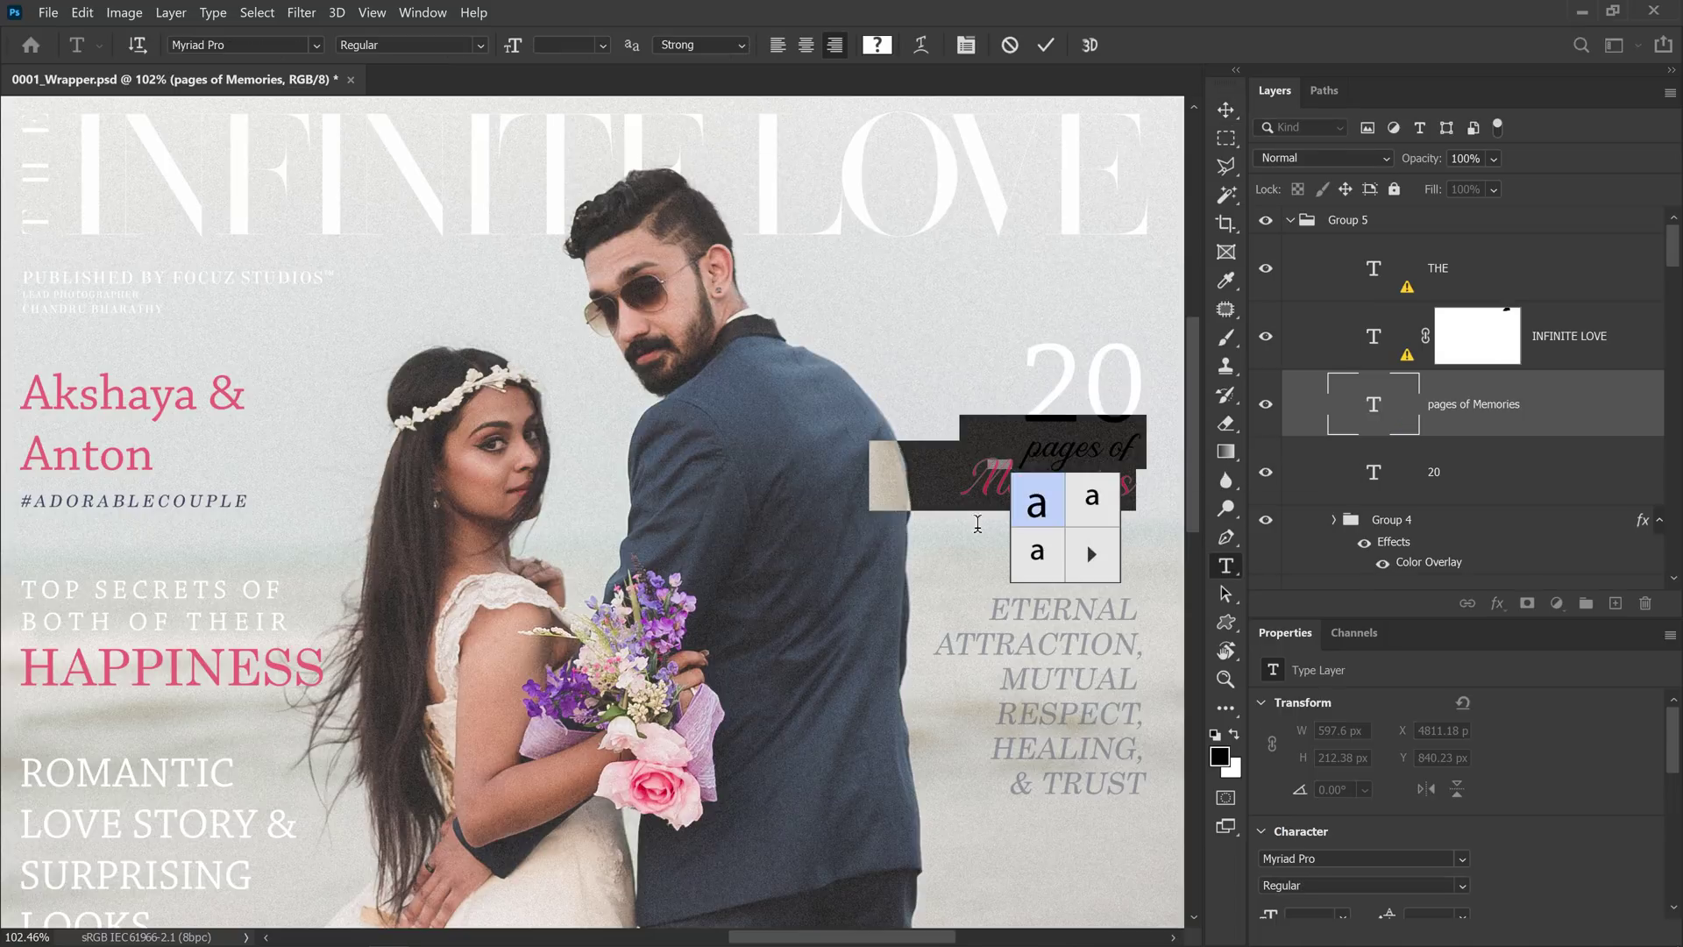
click(1461, 858)
click(1402, 335)
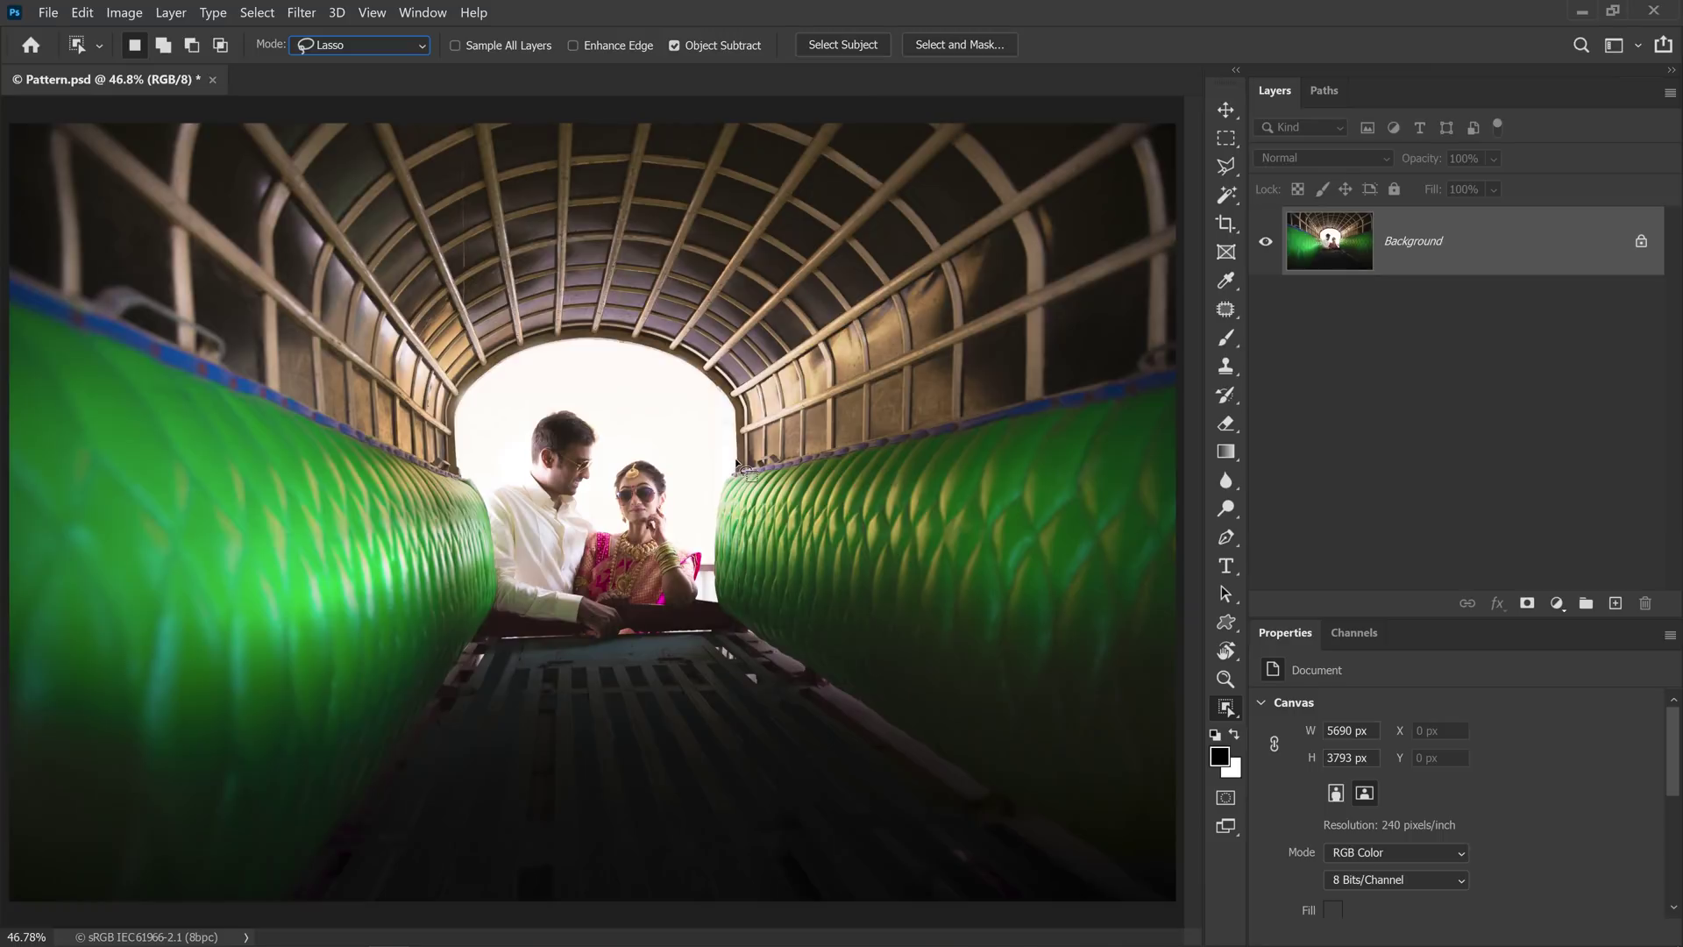
Lasso both green tunnel walls and fill them with a leaf Pattern fill layer.
drag(711, 611, 738, 460)
drag(12, 322, 11, 294)
click(1556, 603)
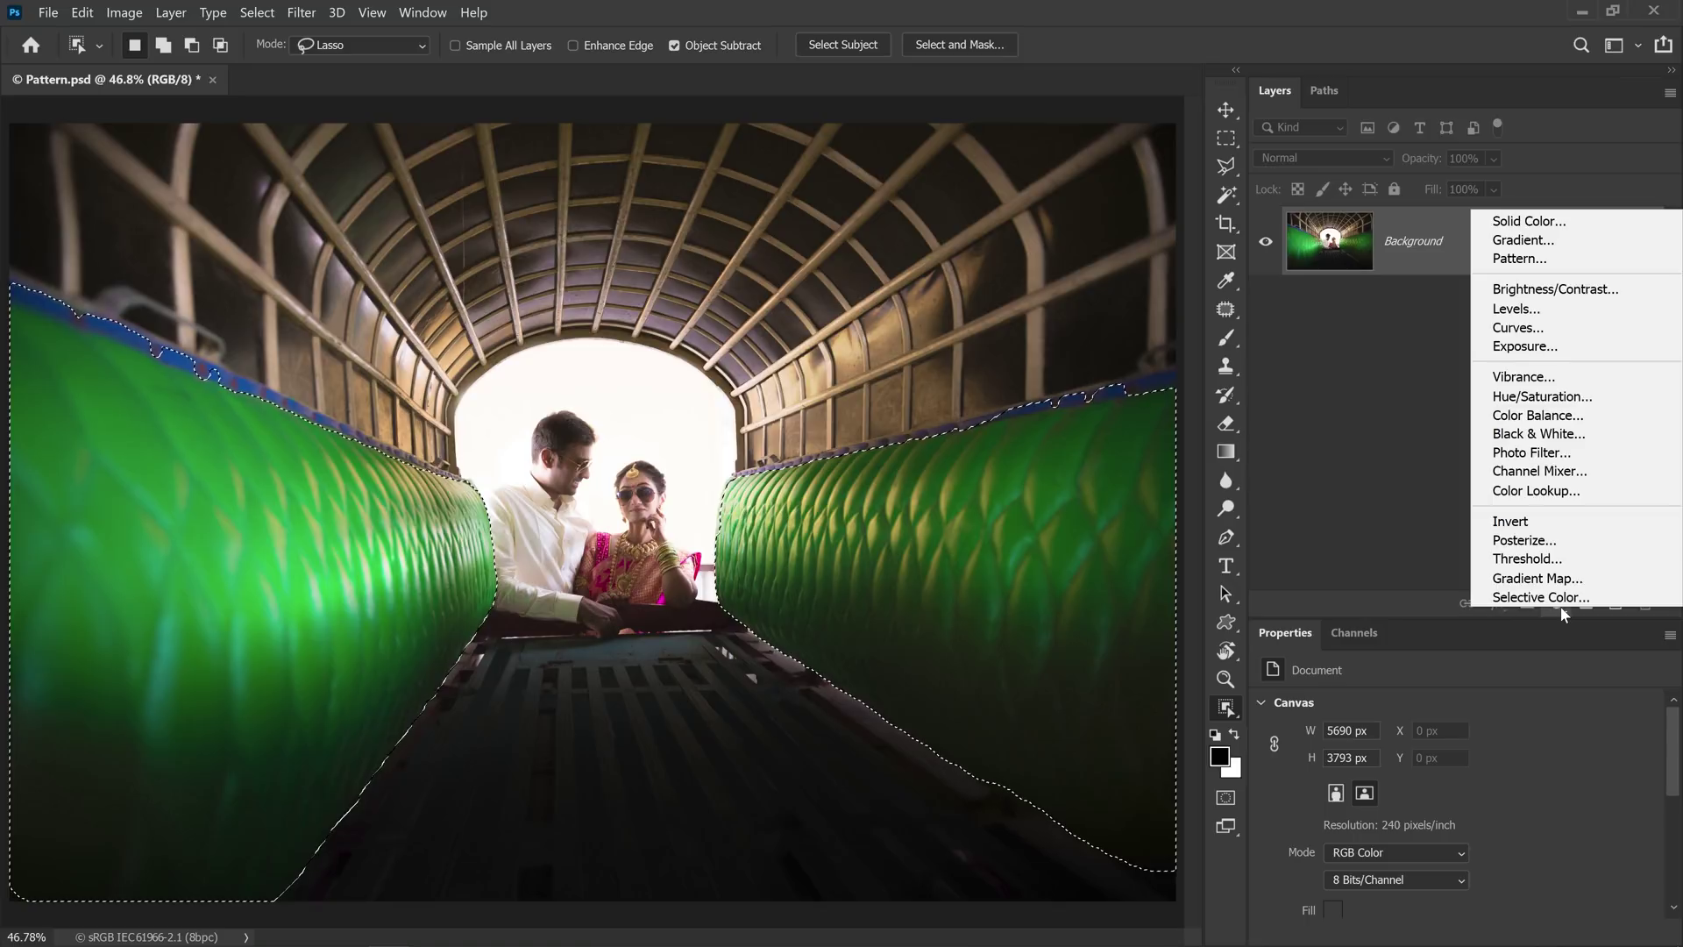
click(1511, 259)
click(1273, 255)
Blend Pattern Fill 1 in Soft Light and reopen its pattern fill settings.
click(1302, 156)
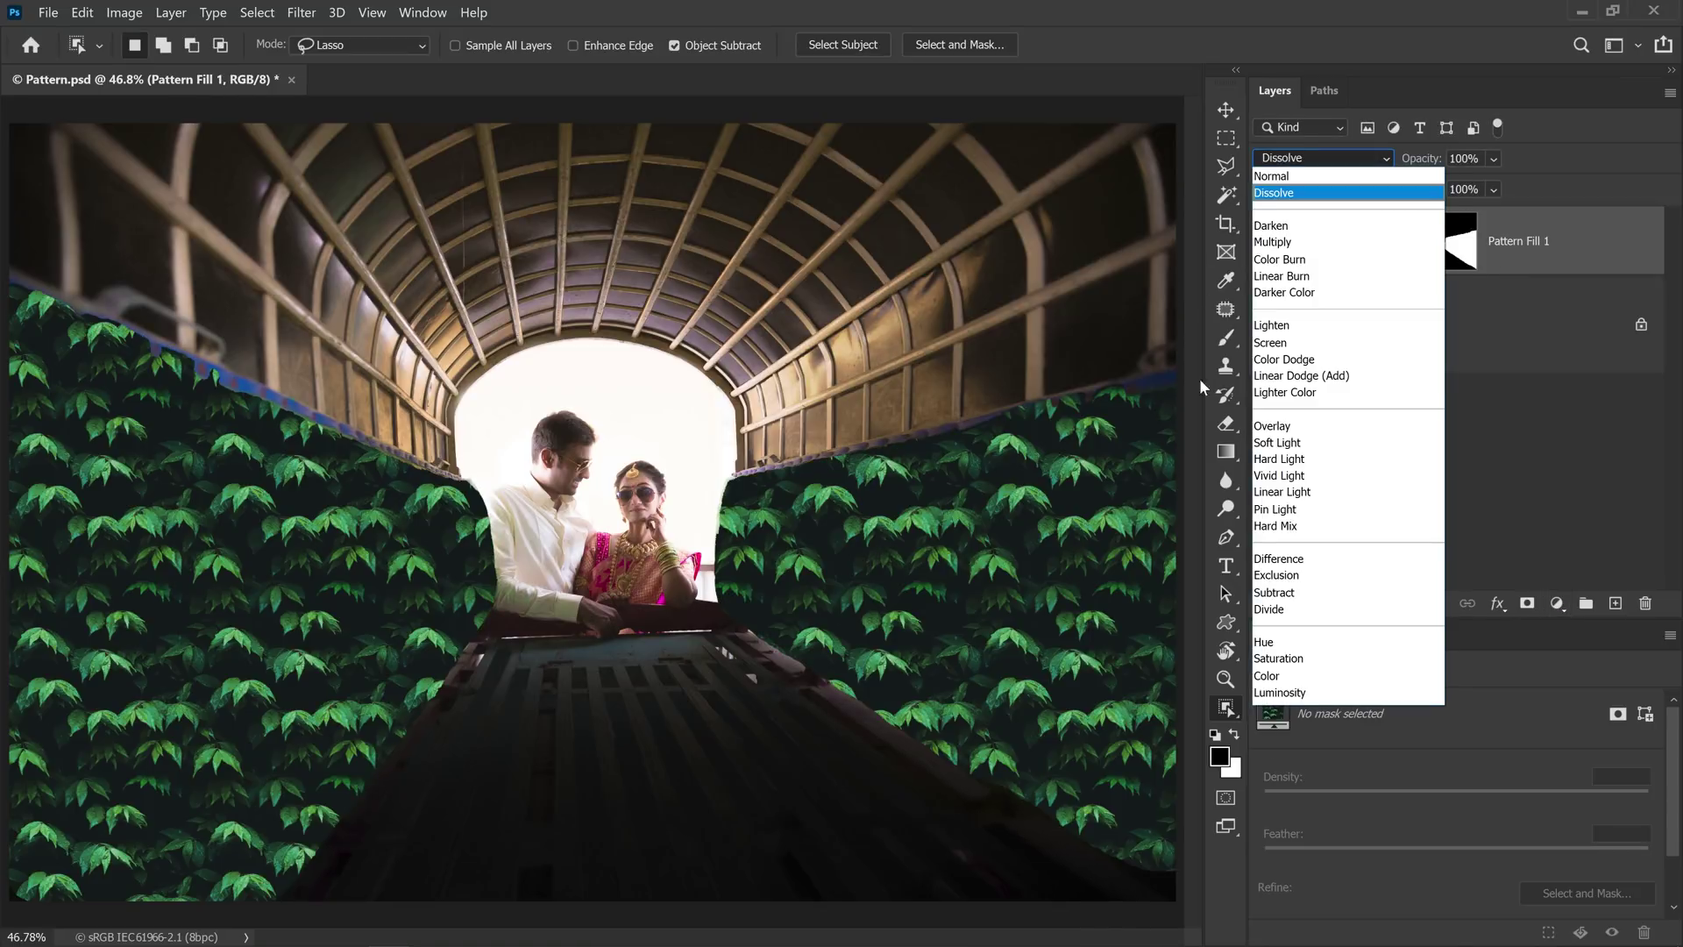
click(1277, 442)
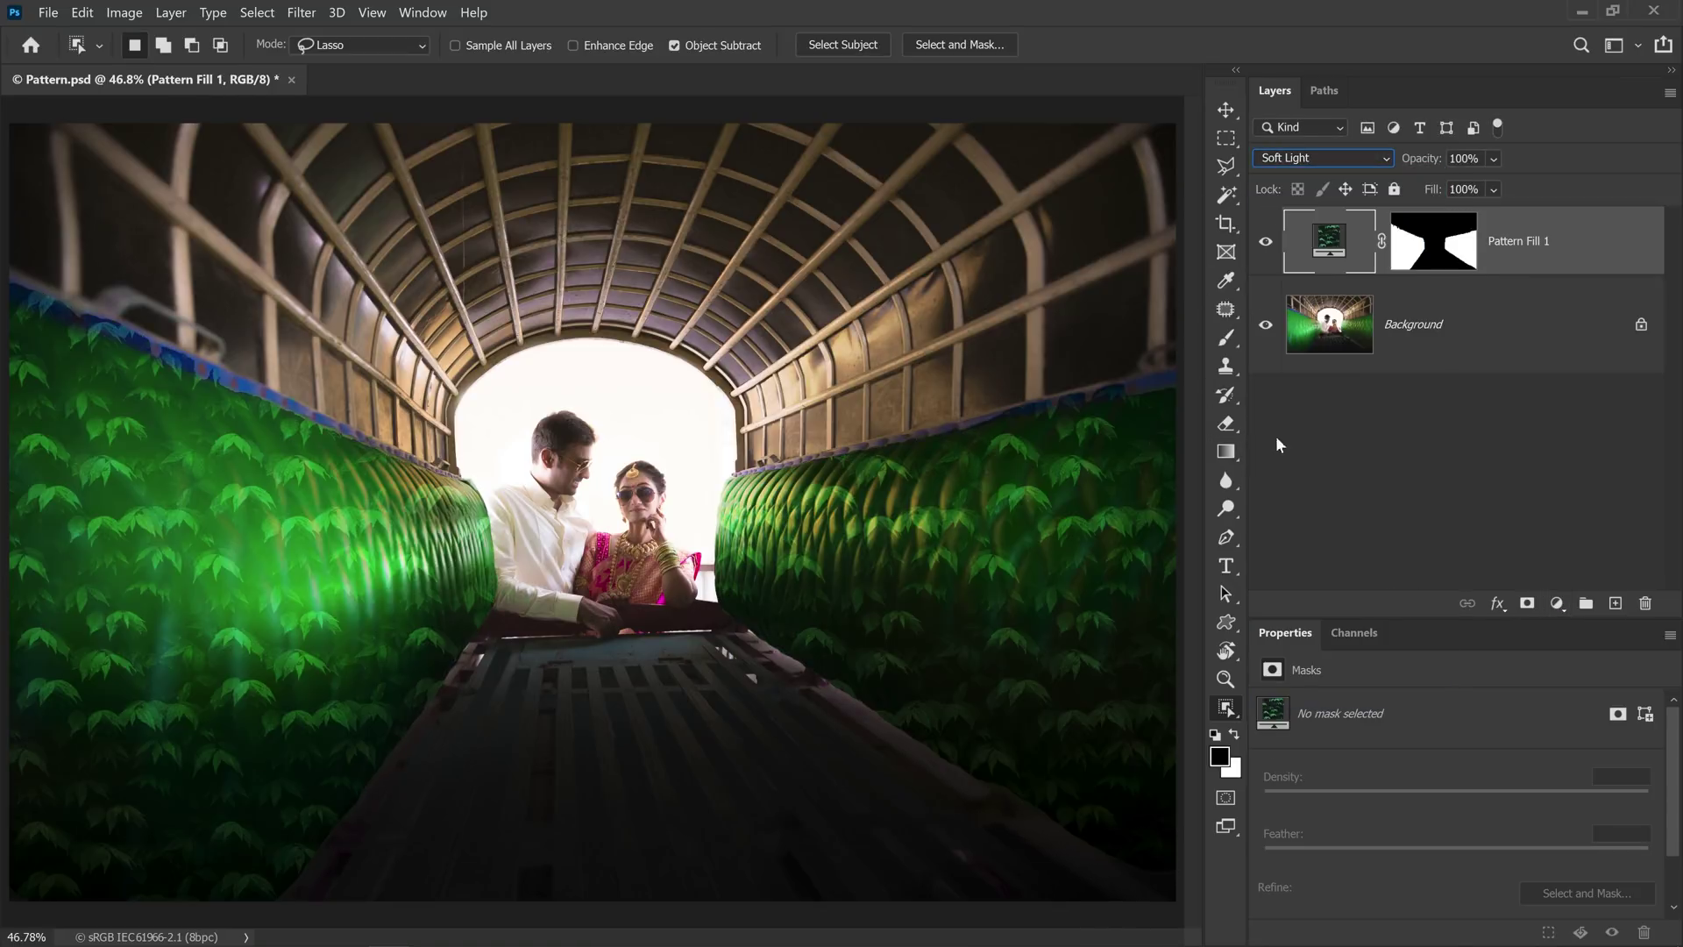
double_click(1329, 248)
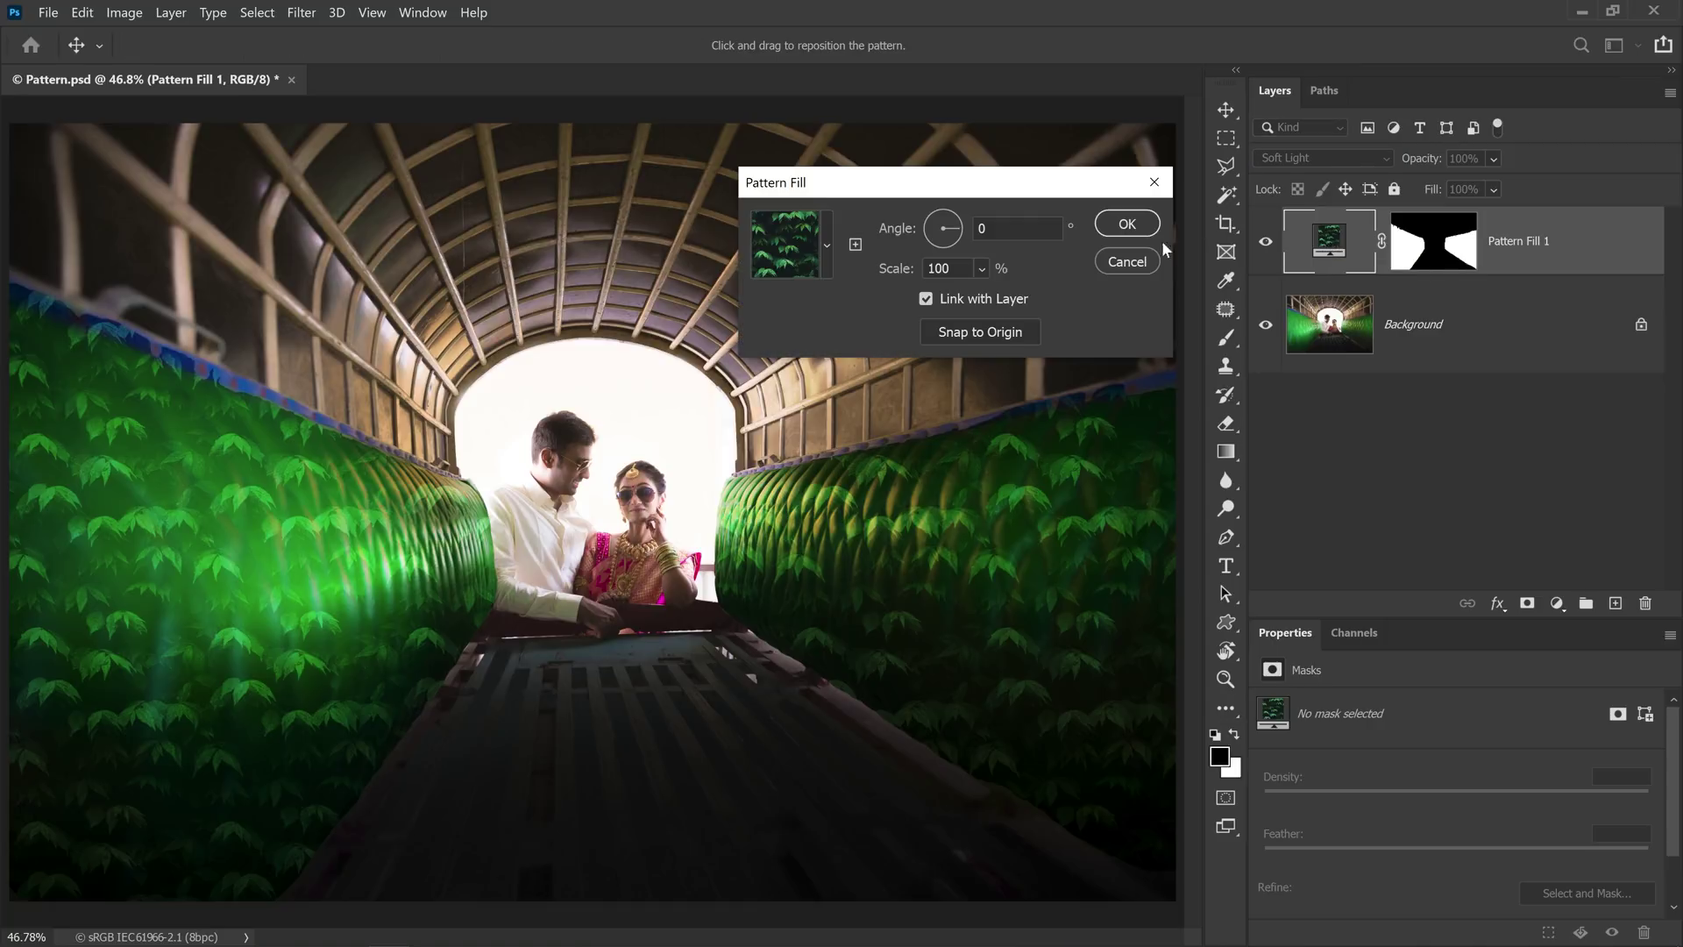